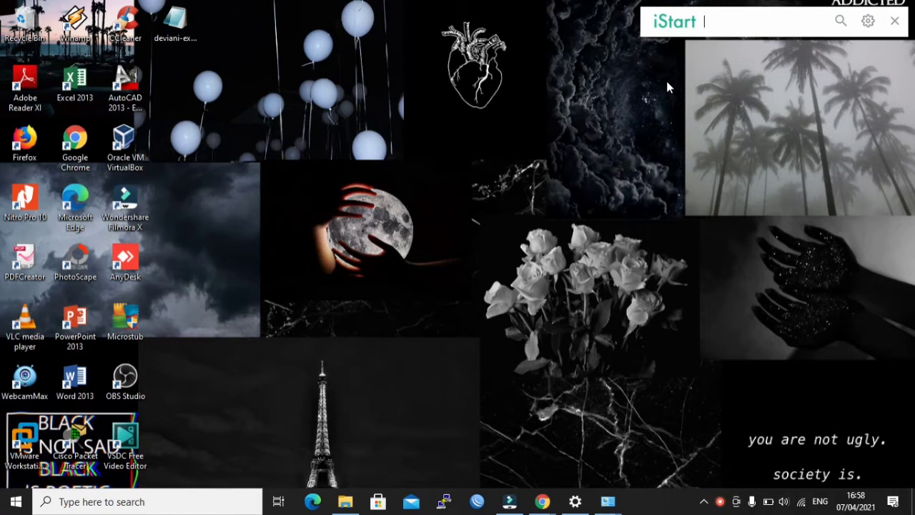
- Switch to WinBox and connect to the discovered RB941-2nD router with the admin login
{"action": "left_click", "coordinate": [477, 501]}
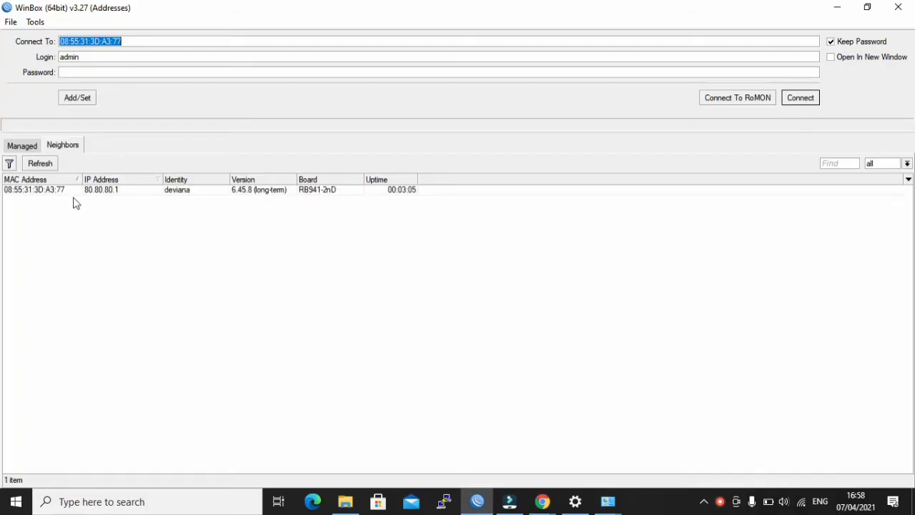
{"action": "left_click", "coordinate": [64, 190]}
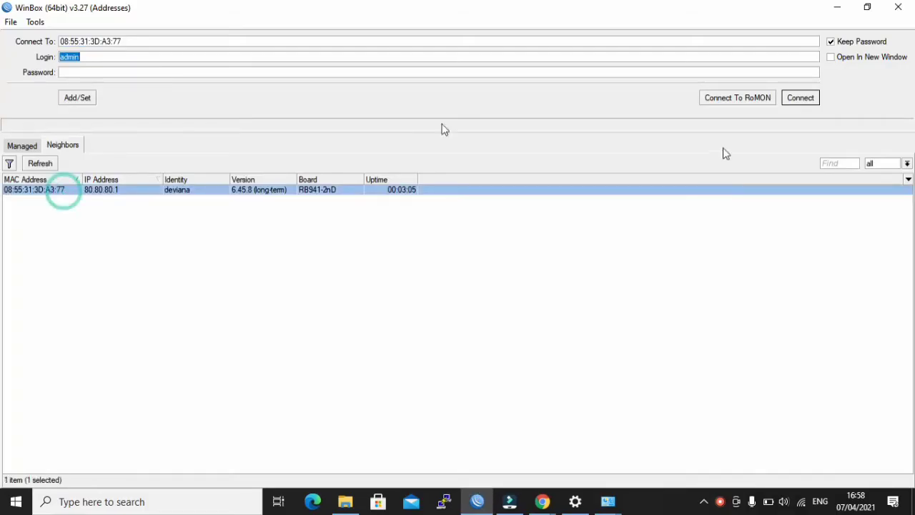
{"action": "left_click", "coordinate": [806, 97]}
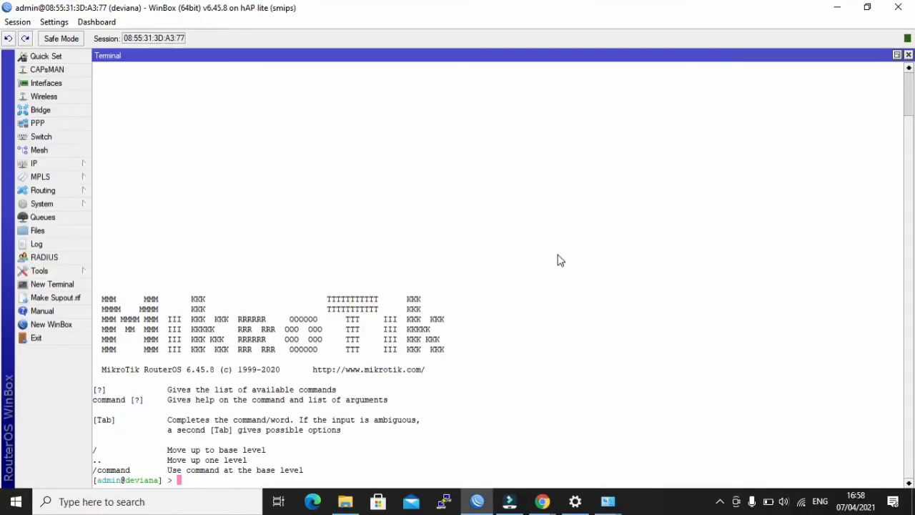
- List the router's interfaces in the terminal with "interface print"
{"action": "type", "text": "interface o"}
{"action": "key", "text": "BackSpace"}
{"action": "type", "text": "print"}
{"action": "key", "text": "Return"}
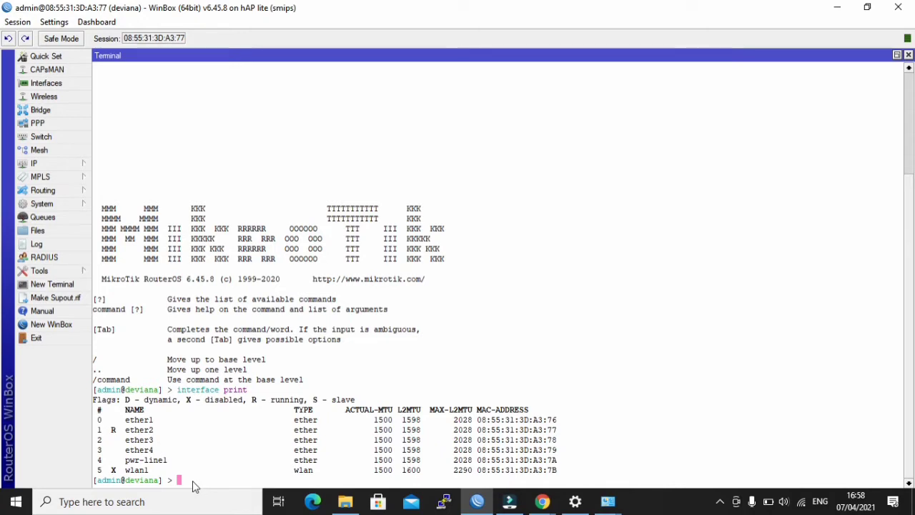
- Start the DHCP server setup with "ip dhcp-server setup" and select ether2 as its interface
{"action": "type", "text": "ip dhcp-s"}
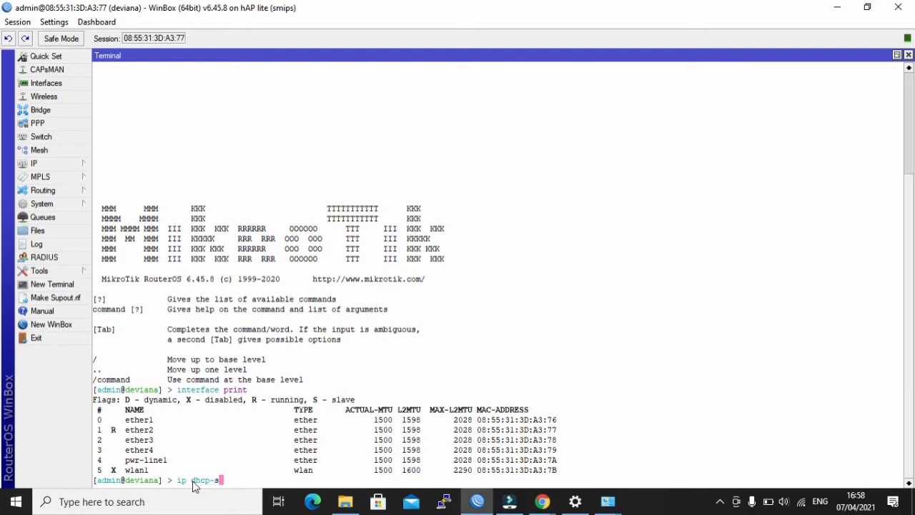
{"action": "key", "text": "Tab"}
{"action": "type", "text": "se"}
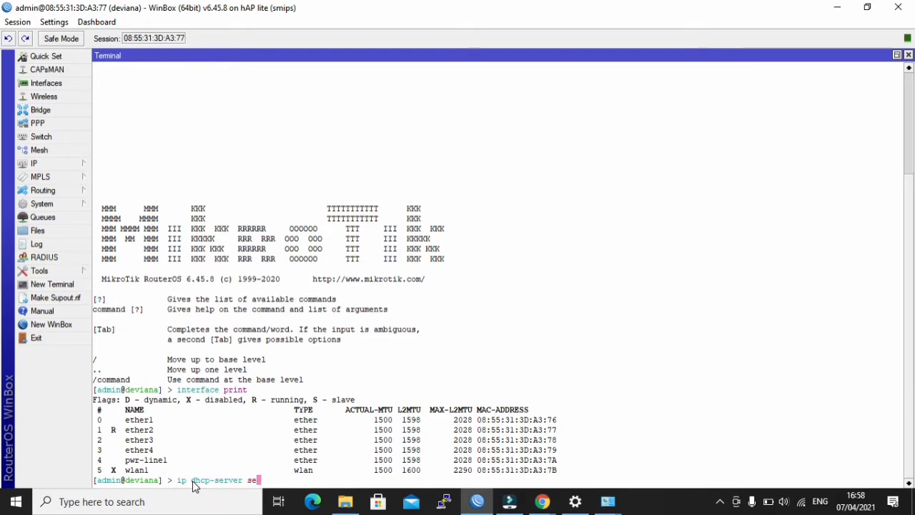
{"action": "type", "text": "tup"}
{"action": "key", "text": "Return"}
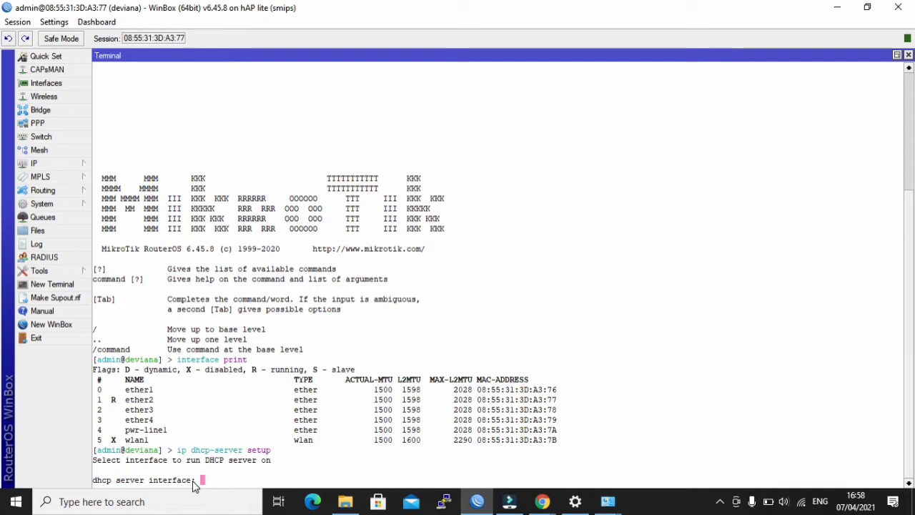
{"action": "type", "text": "ether2"}
{"action": "key", "text": "Return"}
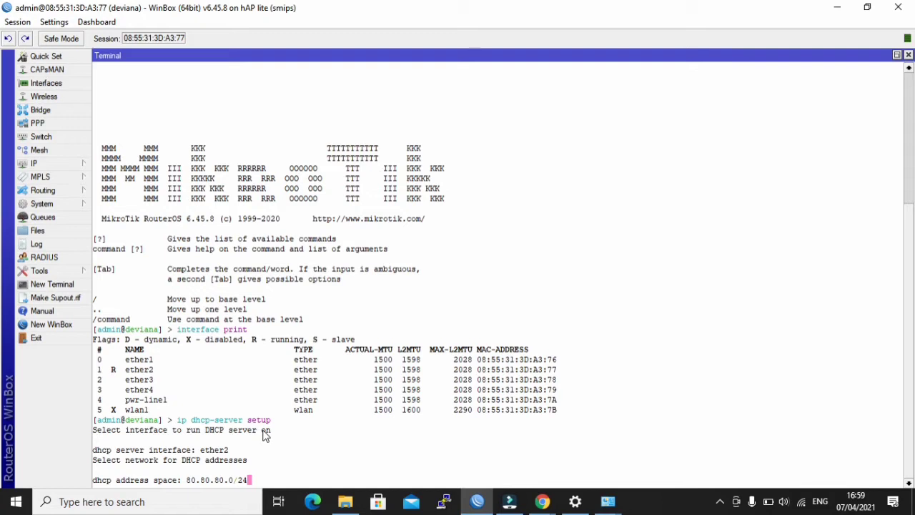
- Accept DHCP network 80.80.80.0/24, gateway 80.80.80.1 and pool 80.80.80.2-80.80.80.254, and set the DNS server to 8.8.8.8
{"action": "key", "text": "Return"}
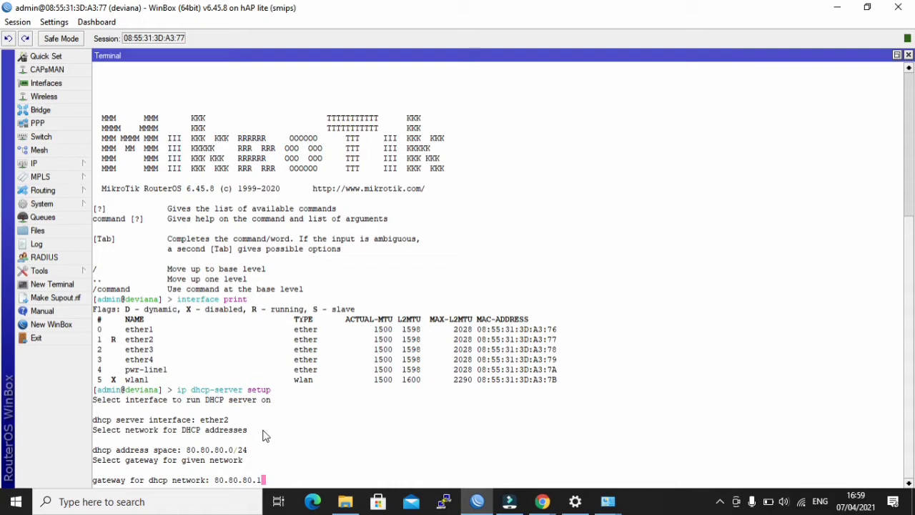
{"action": "key", "text": "Return"}
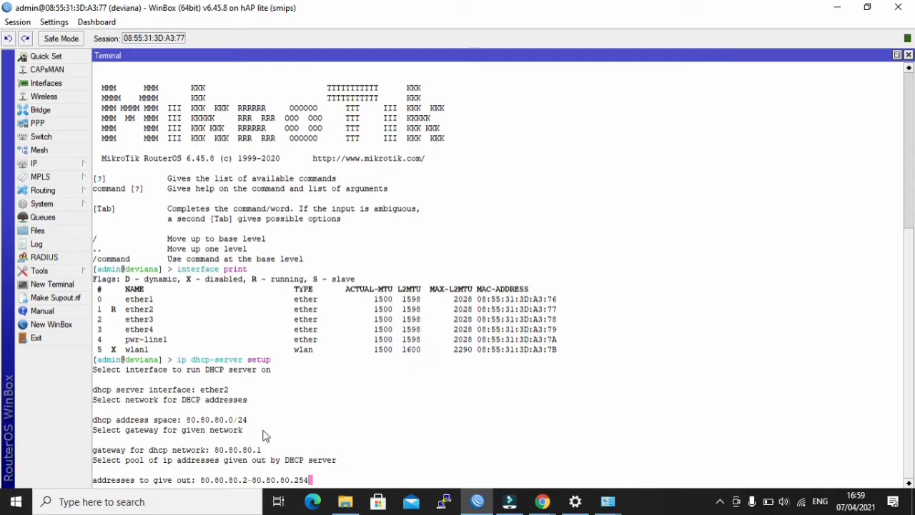
{"action": "key", "text": "Return"}
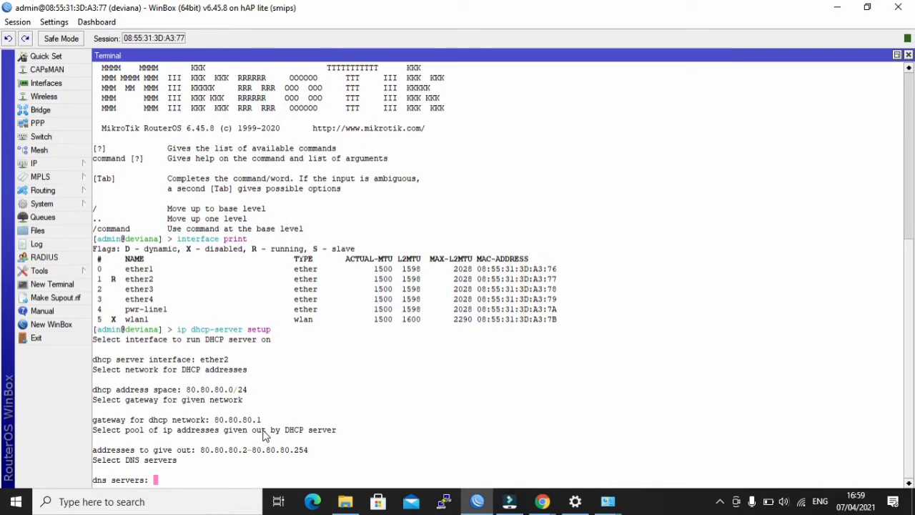
{"action": "type", "text": "8.8.8.8"}
{"action": "key", "text": "Return"}
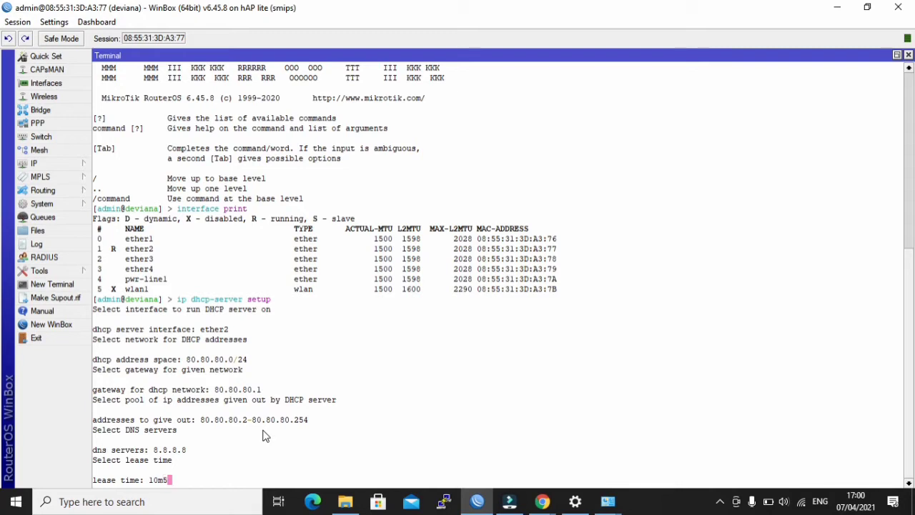
- Set the DHCP lease time to 5m and complete the setup
{"action": "key", "text": "BackSpace"}
{"action": "key", "text": "BackSpace"}
{"action": "key", "text": "BackSpace"}
{"action": "type", "text": "5m"}
{"action": "key", "text": "Return"}
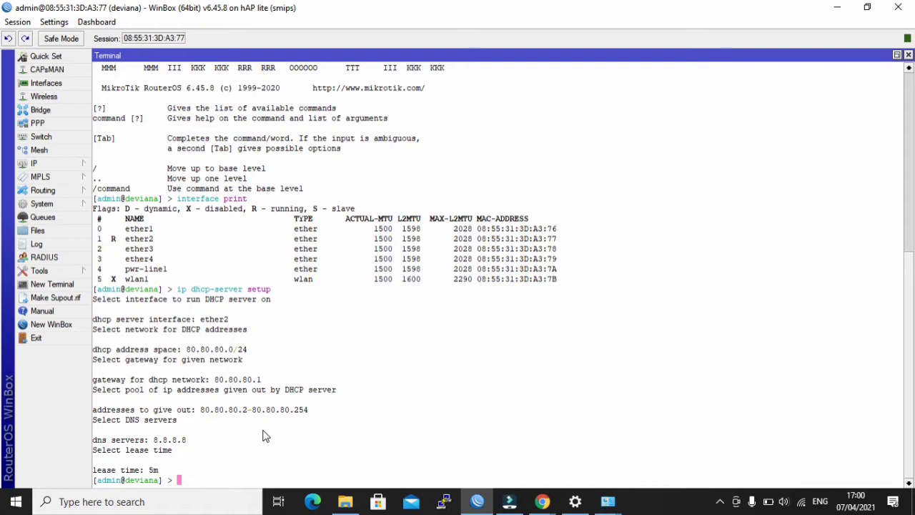
- List the configured DHCP servers with "ip dhcp-server print"
{"action": "type", "text": "o"}
{"action": "key", "text": "BackSpace"}
{"action": "type", "text": "ip dhc"}
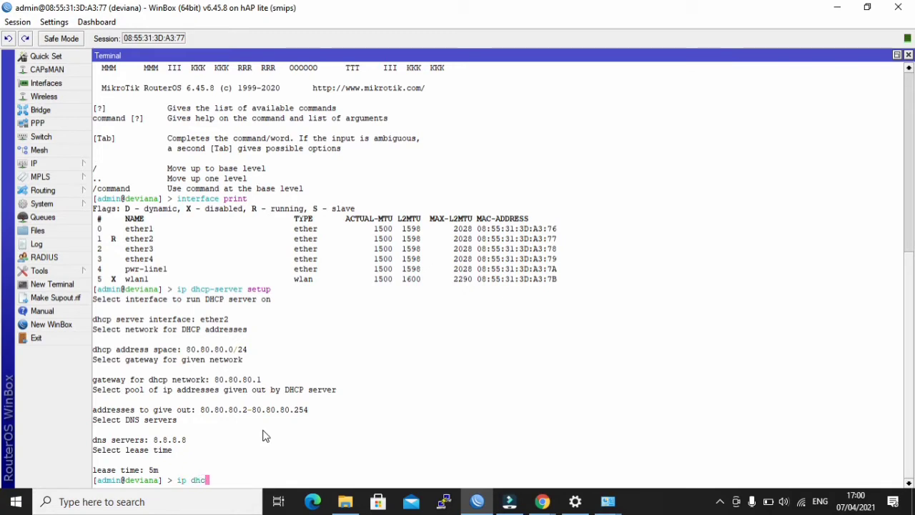
{"action": "type", "text": "p-server"}
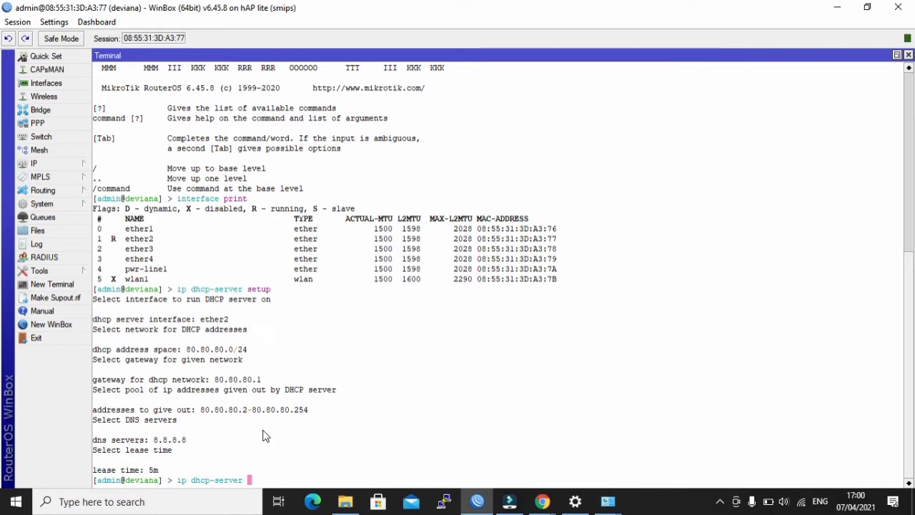
{"action": "type", "text": "print"}
{"action": "key", "text": "Return"}
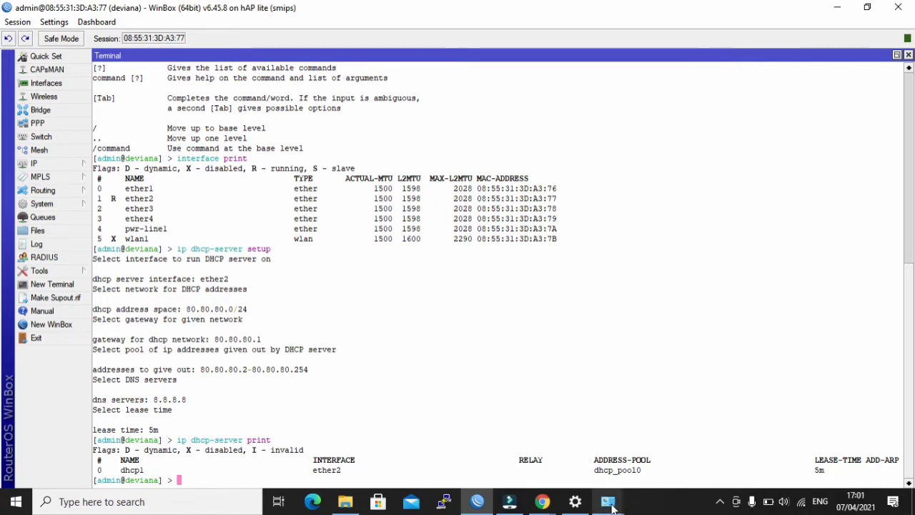
- Switch to the Network Connections window, maximize it, and disable and re-enable the Ethernet adapter
{"action": "mouse_move", "coordinate": [611, 506]}
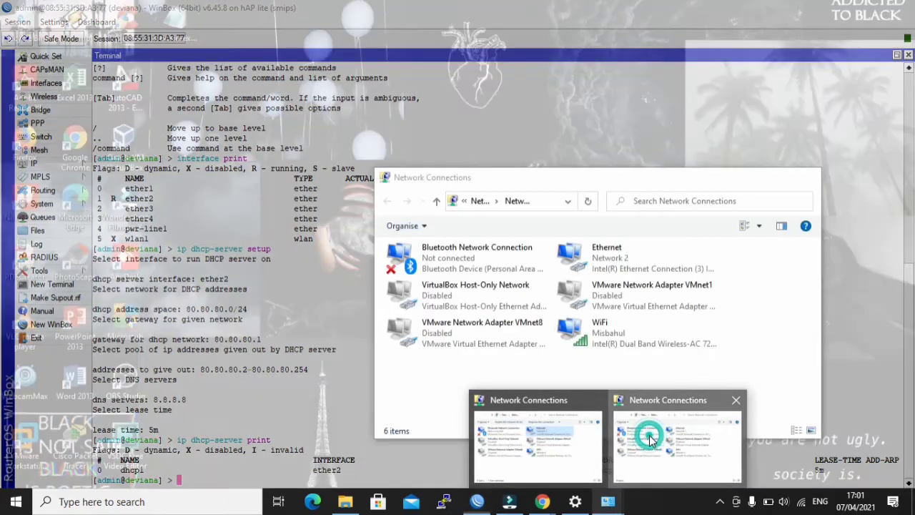
{"action": "left_click", "coordinate": [629, 440]}
{"action": "left_click", "coordinate": [621, 251]}
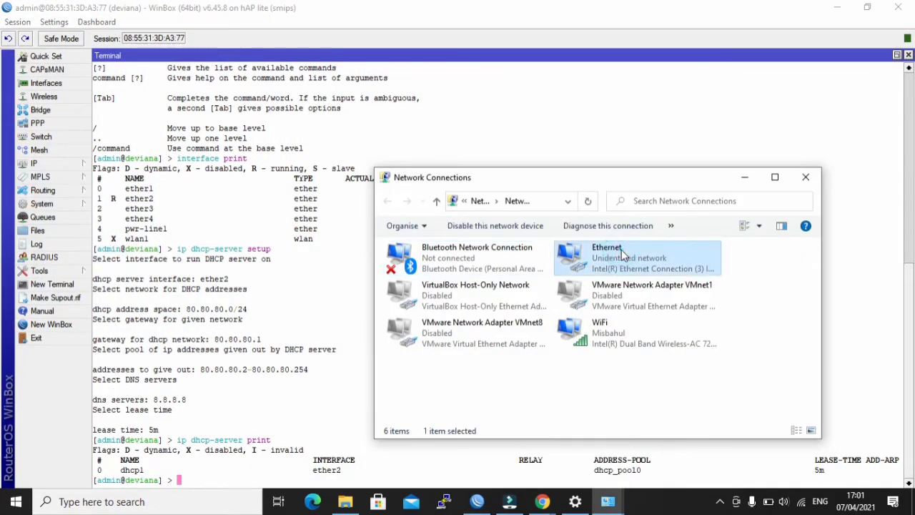
{"action": "left_click", "coordinate": [782, 180]}
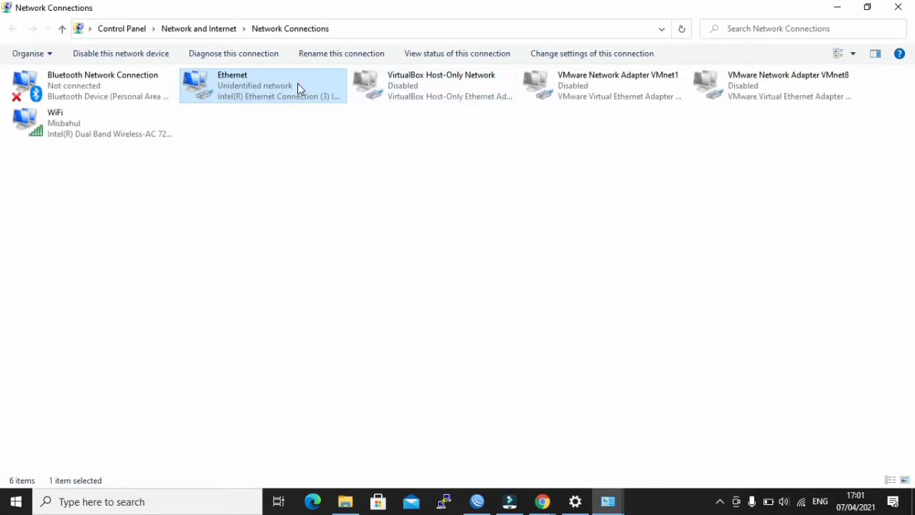
{"action": "right_click", "coordinate": [297, 83]}
{"action": "left_click", "coordinate": [308, 95]}
{"action": "right_click", "coordinate": [287, 84]}
{"action": "left_click", "coordinate": [299, 95]}
- Check the Ethernet adapter's IPv4 properties for automatic IP and DNS addressing, and close them with the settings accepted
{"action": "right_click", "coordinate": [298, 96]}
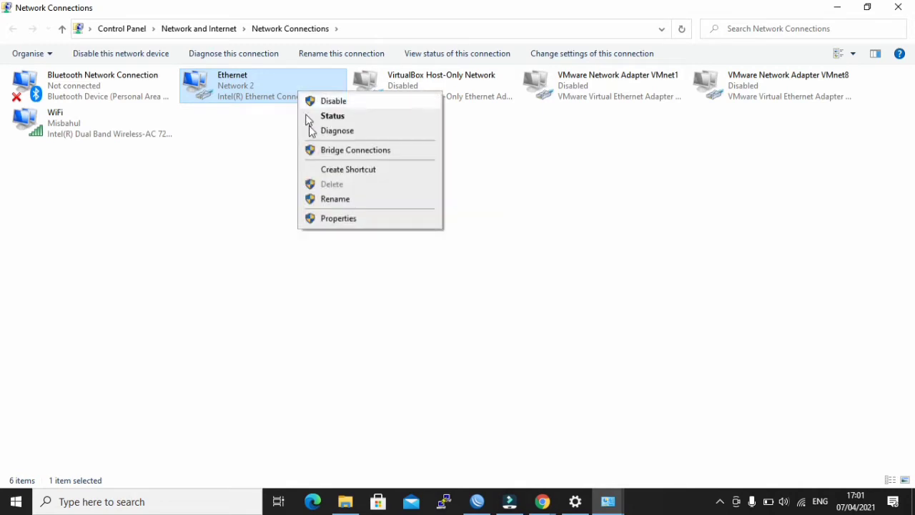
{"action": "left_click", "coordinate": [339, 220]}
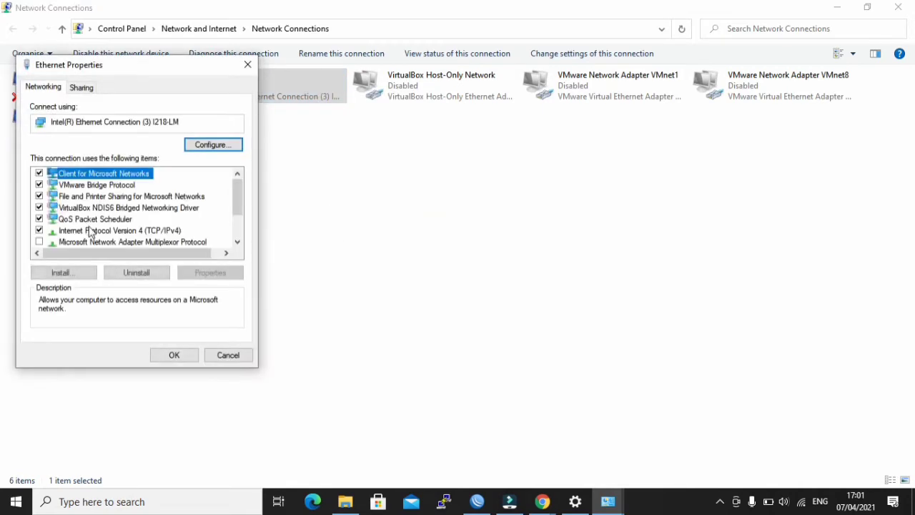
{"action": "double_click", "coordinate": [147, 231]}
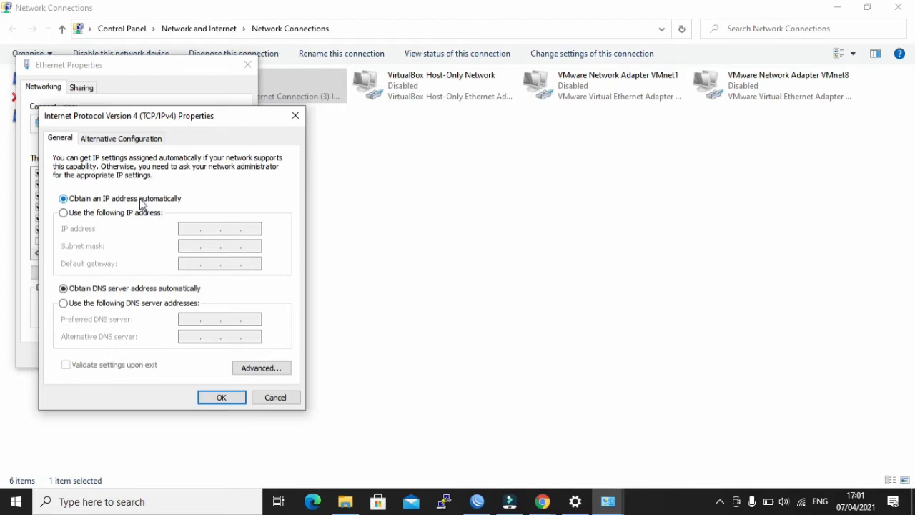
{"action": "left_click", "coordinate": [222, 399]}
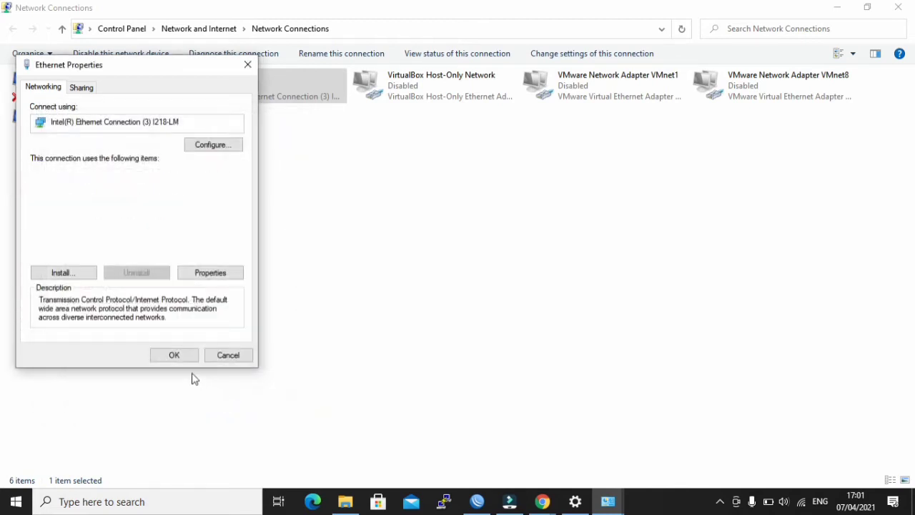
{"action": "left_click", "coordinate": [181, 356]}
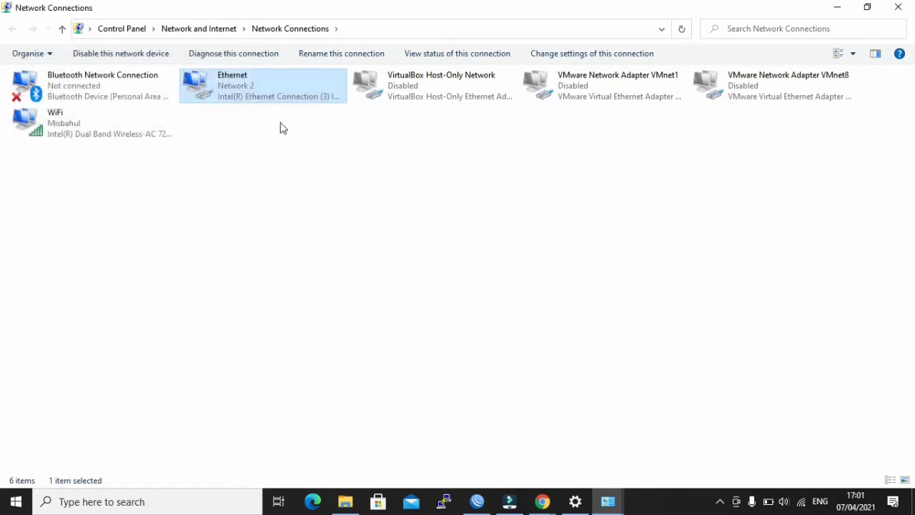
- Examine the Ethernet connection's details for its assigned IP address, gateway, DNS server and lease, and close the status windows
{"action": "double_click", "coordinate": [306, 91]}
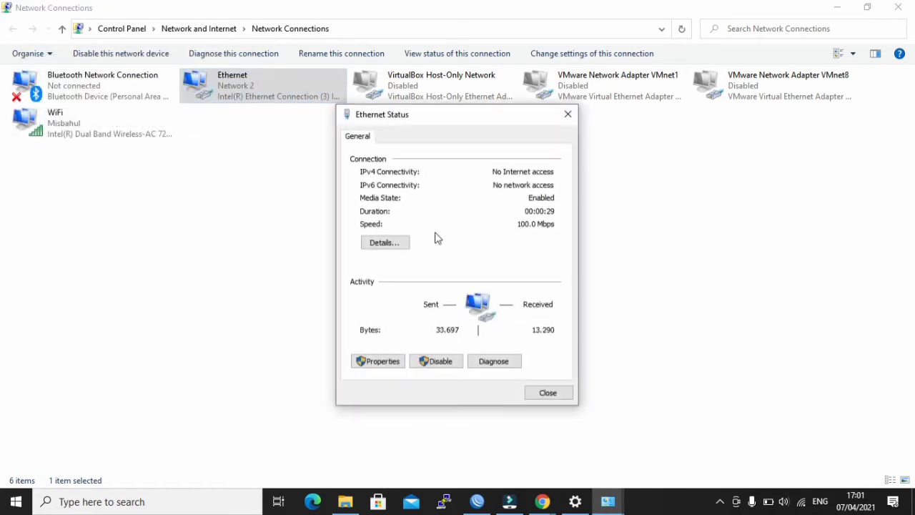
{"action": "left_click", "coordinate": [402, 247]}
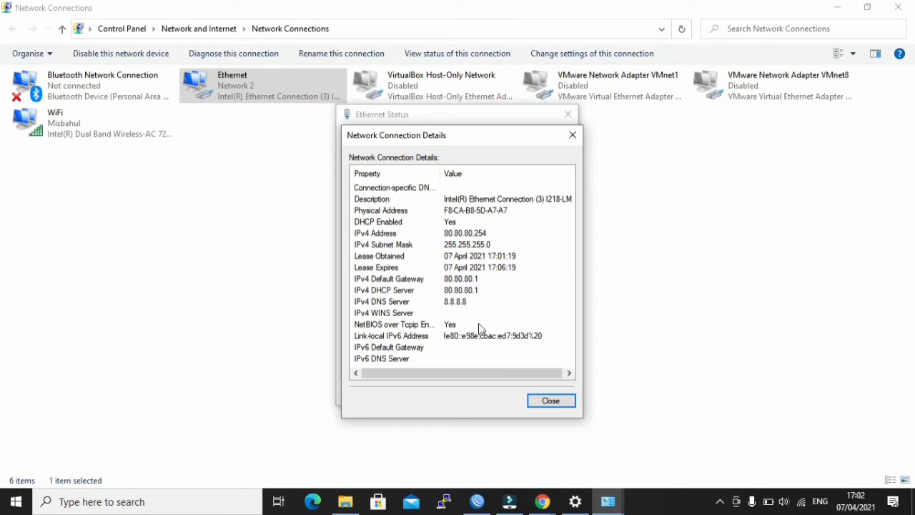
{"action": "left_click", "coordinate": [550, 401]}
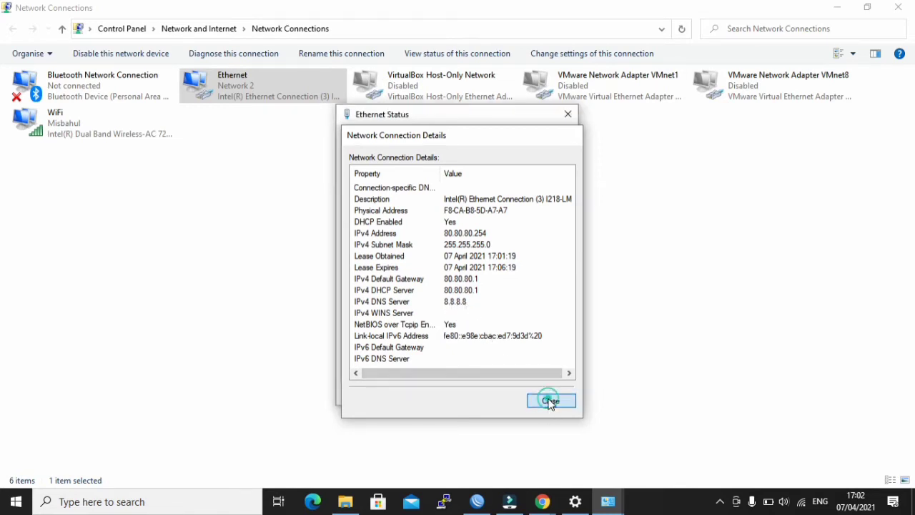
{"action": "left_click", "coordinate": [547, 393]}
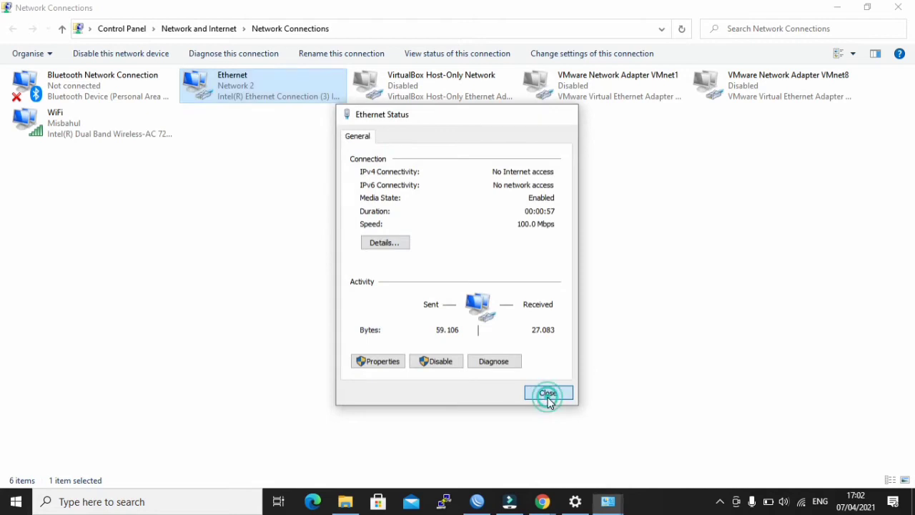
- Return to WinBox and reconnect to the disconnected router
{"action": "left_click", "coordinate": [479, 500]}
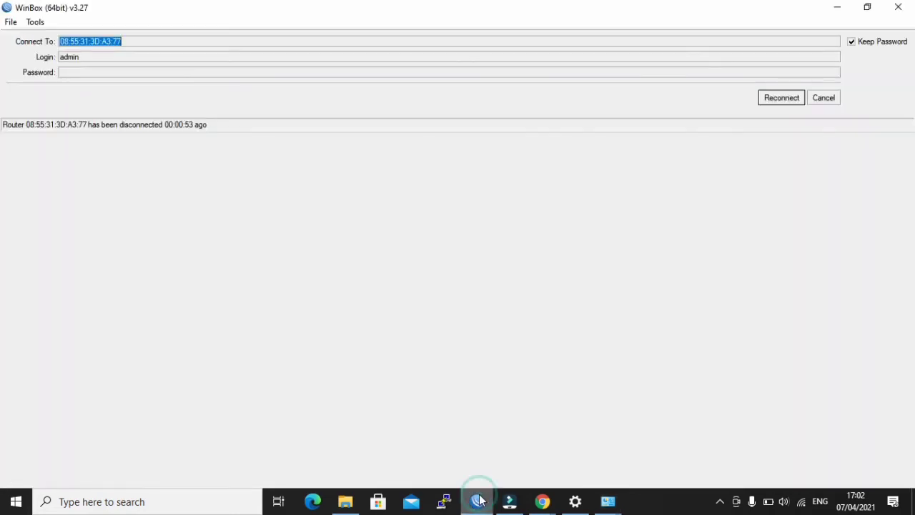
{"action": "left_click", "coordinate": [781, 98]}
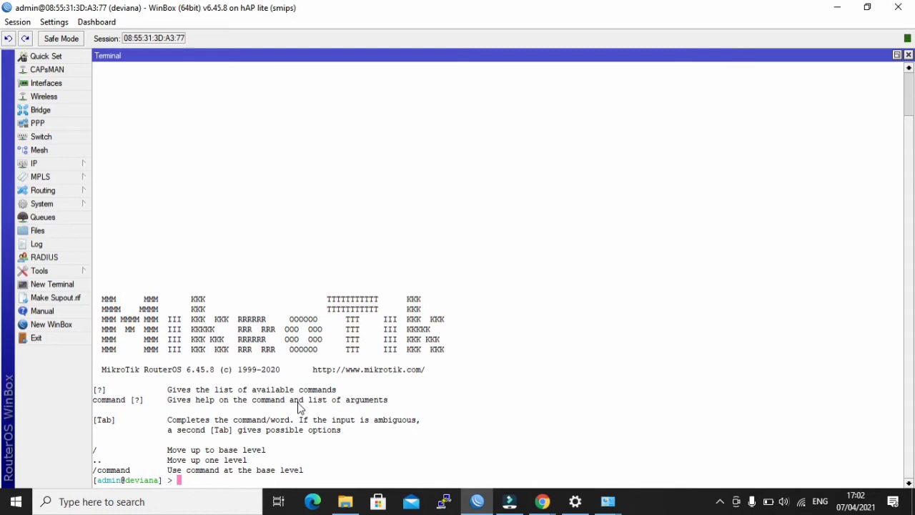
- Open a Windows command prompt, test the gateway with "ping 80.80.80.1", and minimize the prompt window
{"action": "key", "text": "super+r"}
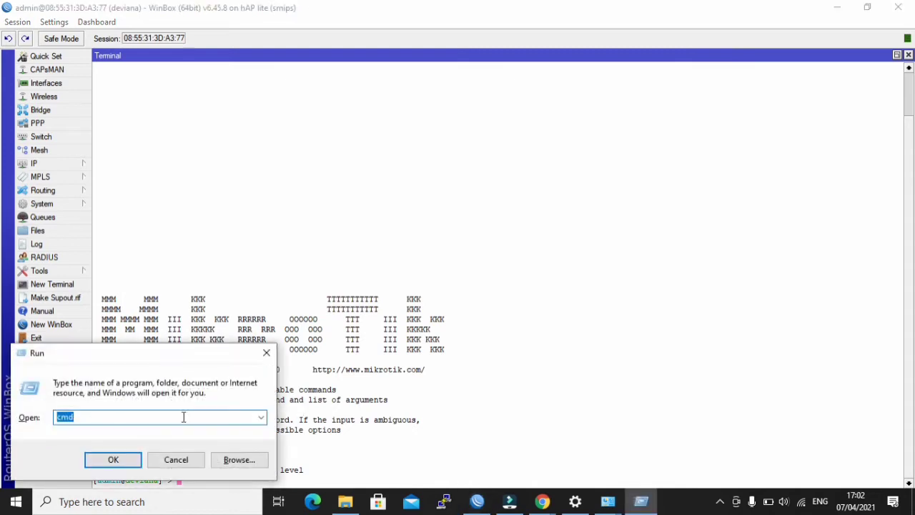
{"action": "left_click", "coordinate": [113, 459]}
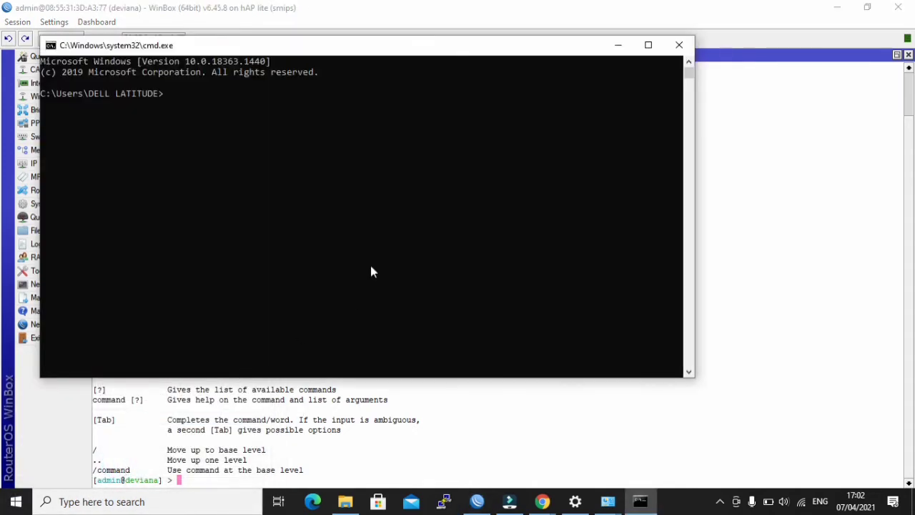
{"action": "left_click_drag", "start_coordinate": [381, 52], "coordinate": [446, 53]}
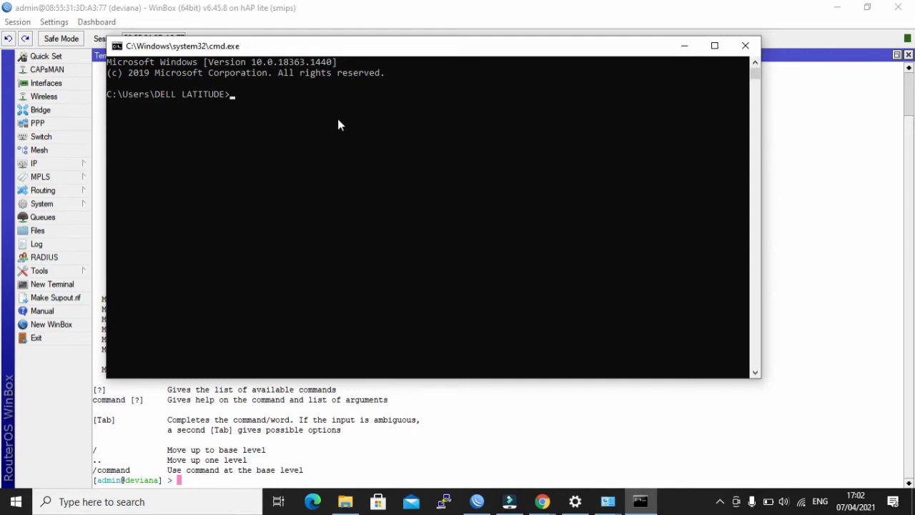
{"action": "type", "text": "ping 80.80.80.1"}
{"action": "key", "text": "Return"}
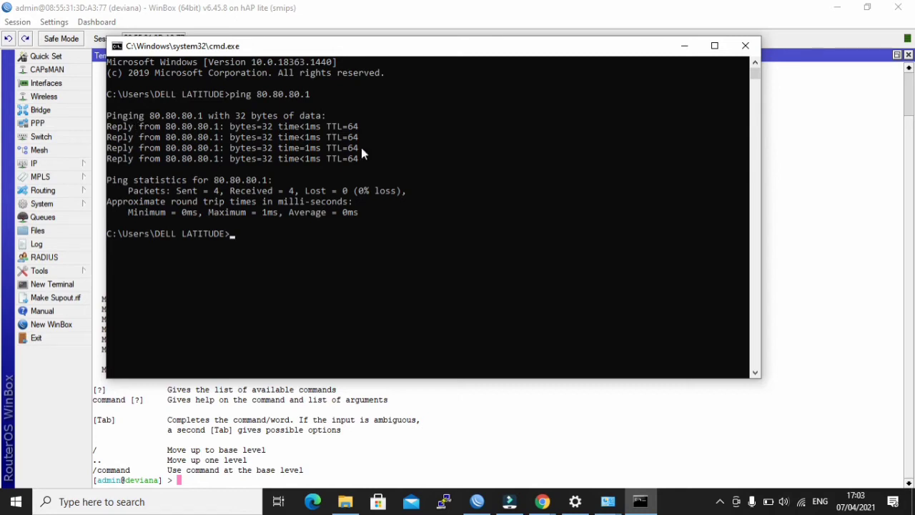
{"action": "left_click", "coordinate": [686, 48]}
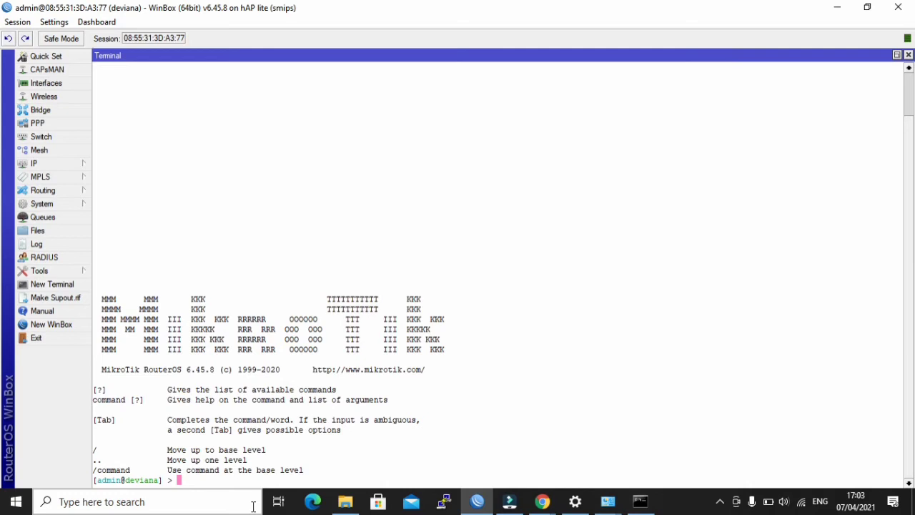
- Enable adding ARP entries for leases on DHCP server 0 with "ip dhcp-server set numbers=0 add-arp=yes"
{"action": "type", "text": "ip dhcp-server set nu"}
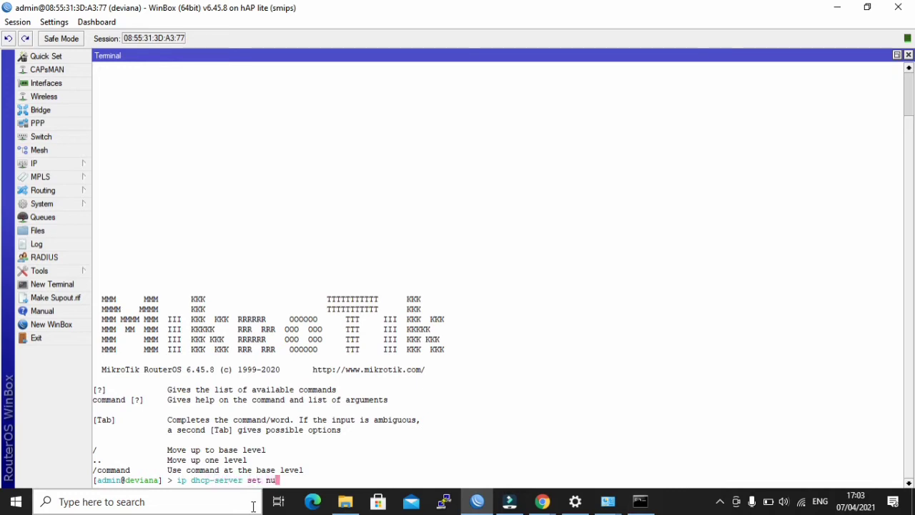
{"action": "key", "text": "Tab"}
{"action": "type", "text": "0 add-ar"}
{"action": "key", "text": "Tab"}
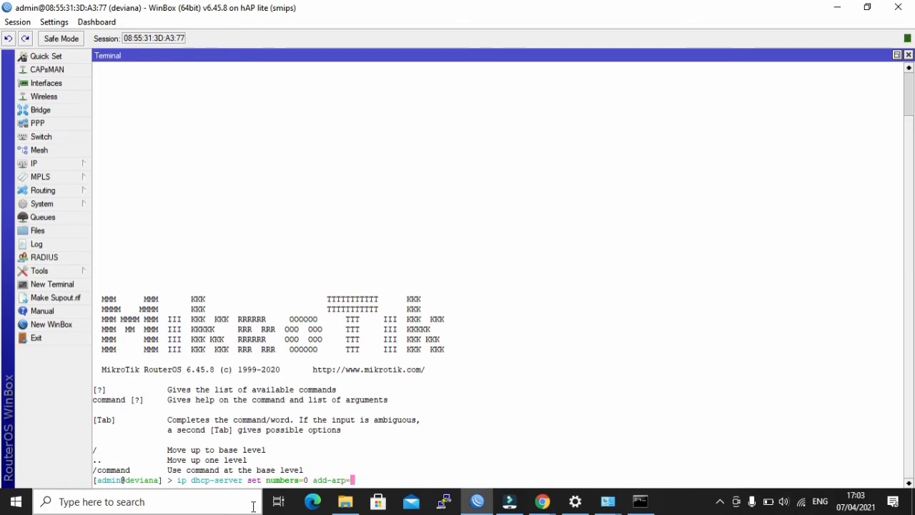
{"action": "type", "text": "yes"}
{"action": "key", "text": "Return"}
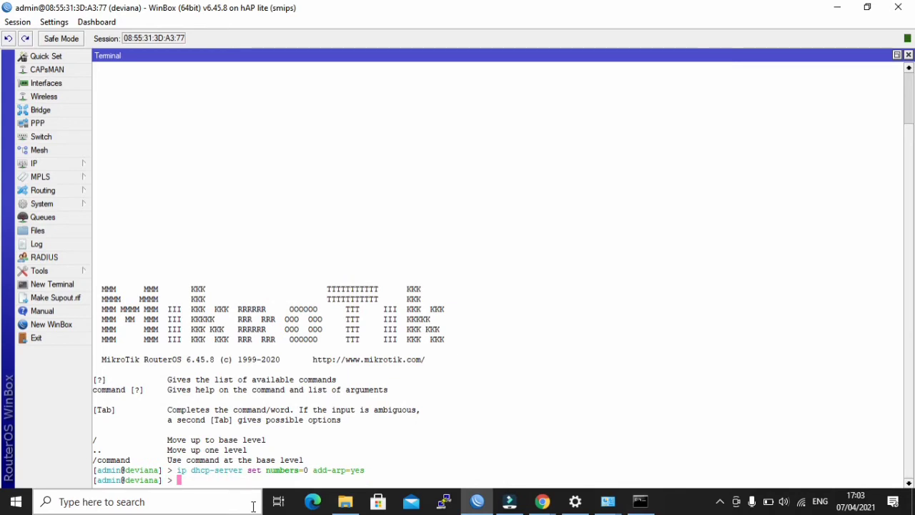
- List the DHCP server configuration with "ip dhcp-server print" to check its ADD-ARP setting
{"action": "type", "text": "inter"}
{"action": "key", "text": "BackSpace"}
{"action": "key", "text": "BackSpace"}
{"action": "key", "text": "BackSpace"}
{"action": "key", "text": "BackSpace"}
{"action": "key", "text": "BackSpace"}
{"action": "type", "text": "ip dhcp-server print"}
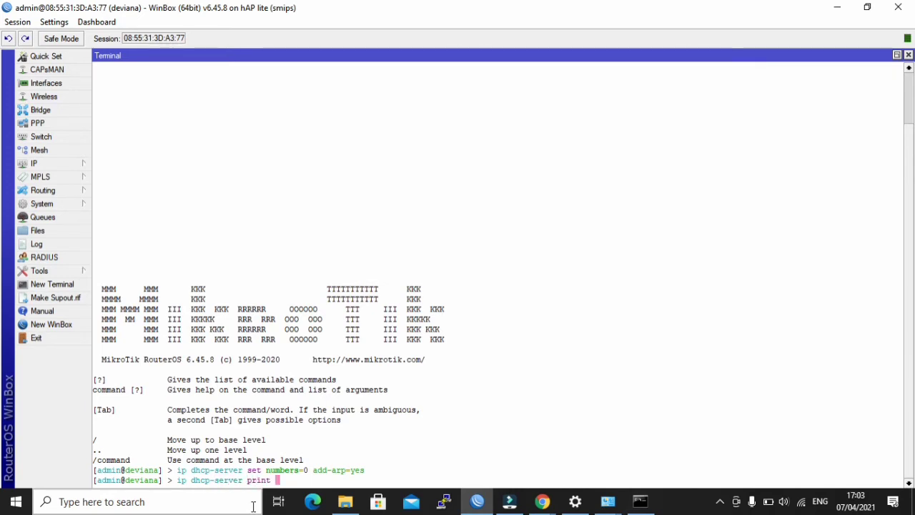
{"action": "key", "text": "Return"}
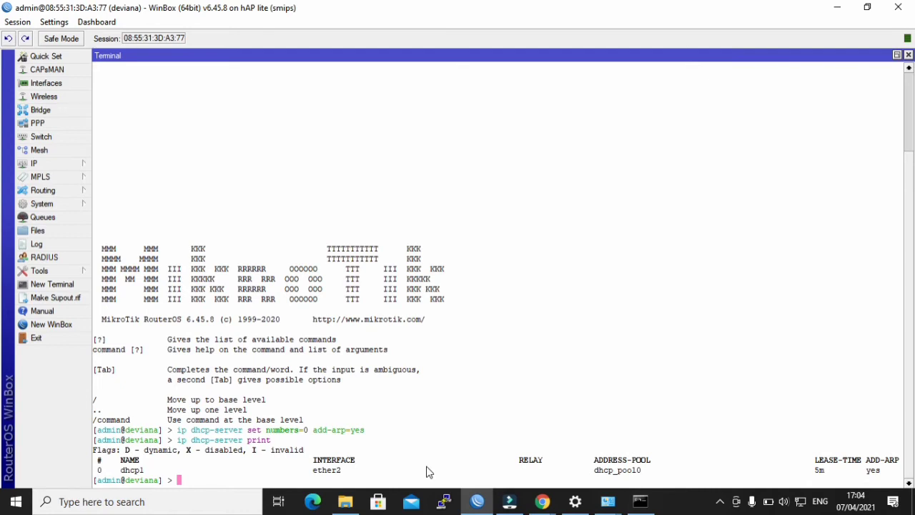
- Set the ARP mode of ether2 to reply-only with "interface ethernet set ether2 arp=reply-only"
{"action": "type", "text": "interface "}
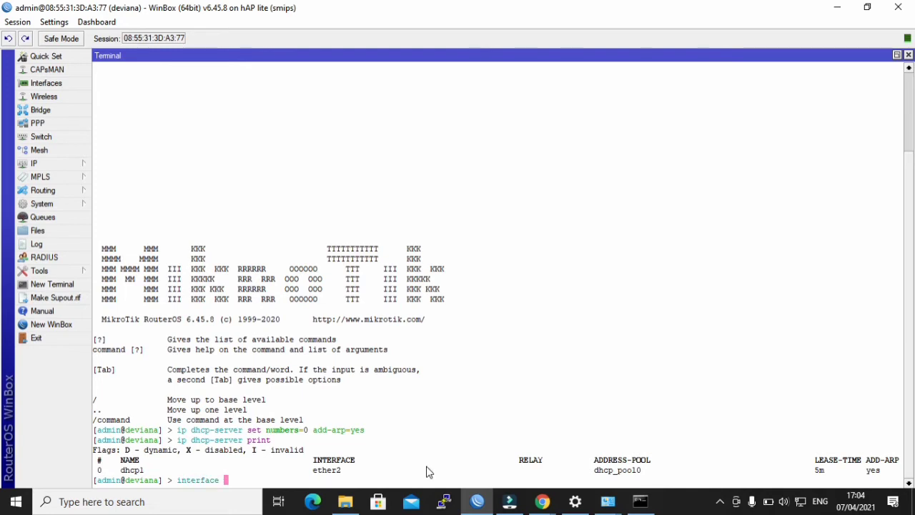
{"action": "type", "text": "ethernet set et2"}
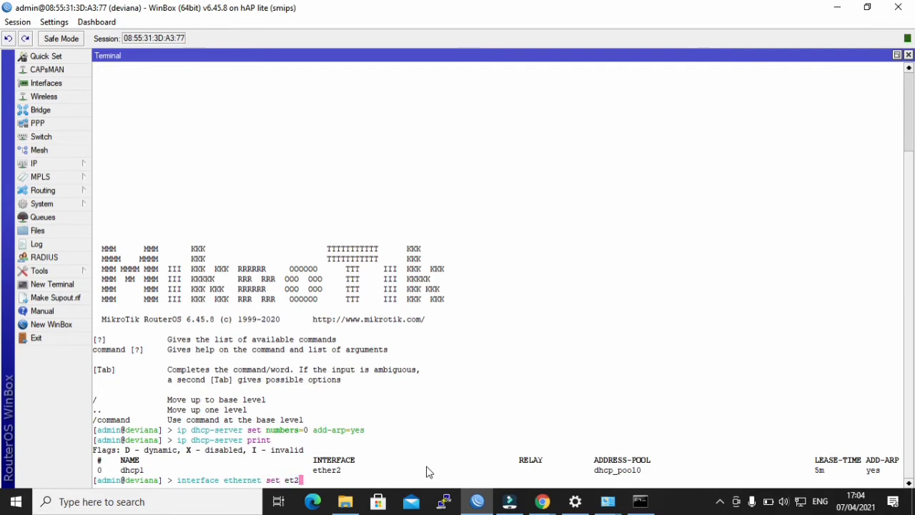
{"action": "key", "text": "BackSpace"}
{"action": "type", "text": "her2 arp"}
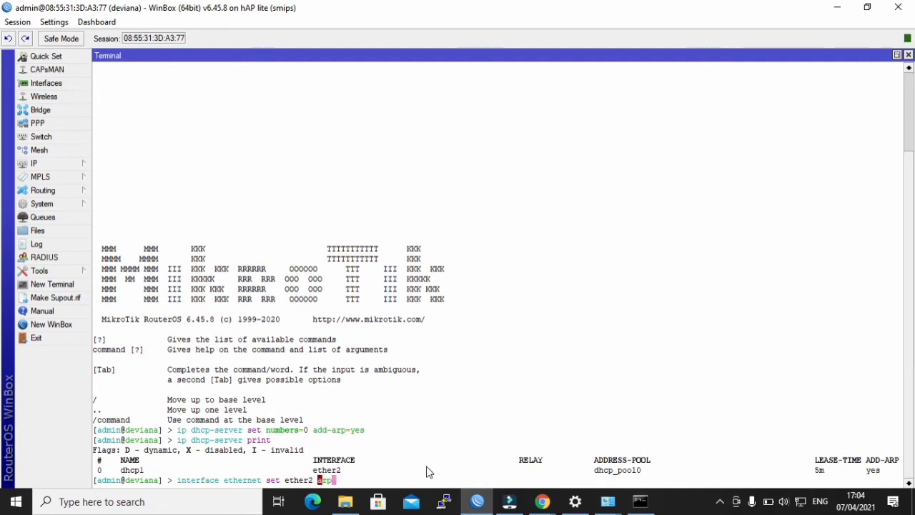
{"action": "type", "text": "=re"}
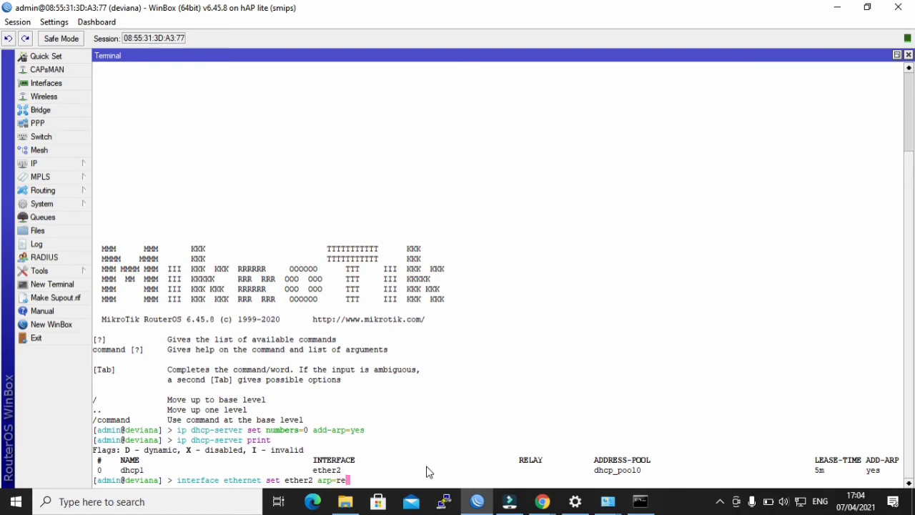
{"action": "type", "text": "pl"}
{"action": "key", "text": "Tab"}
{"action": "key", "text": "Return"}
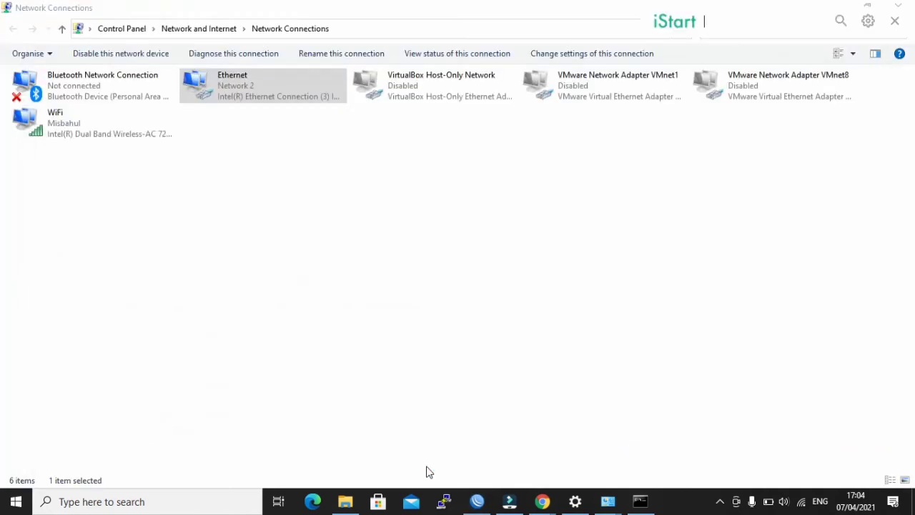
- Reconnect to the disconnected router in WinBox and run "interface ethernet set ether2 arp=reply-only" again
{"action": "left_click", "coordinate": [478, 501]}
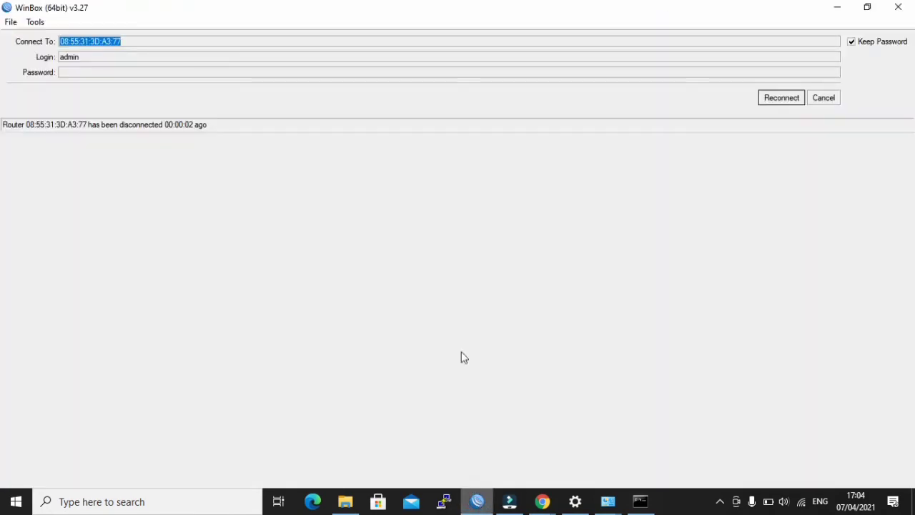
{"action": "left_click", "coordinate": [775, 101]}
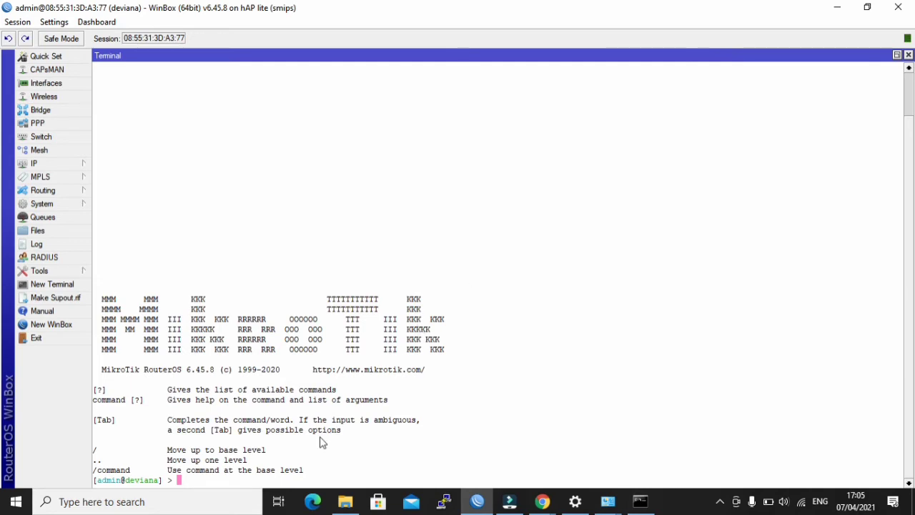
{"action": "type", "text": "interface ethernet set ether2 arp=reply-only"}
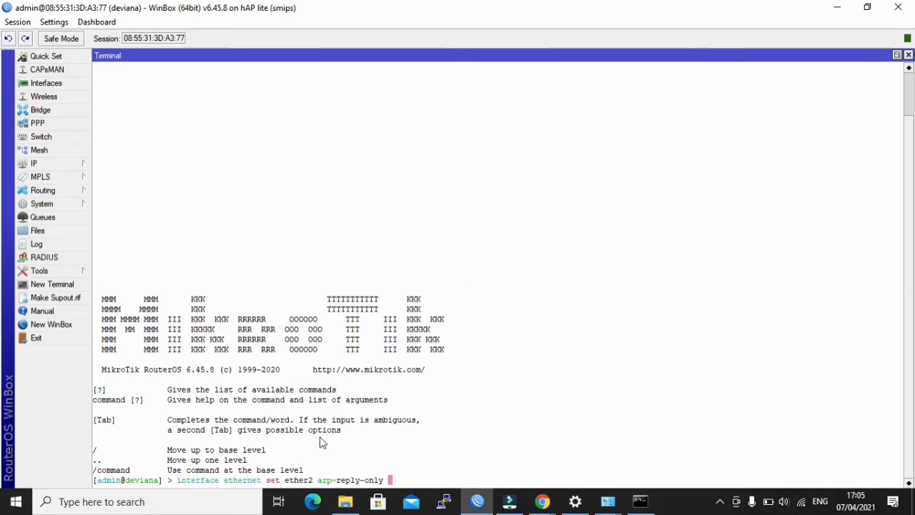
{"action": "key", "text": "Return"}
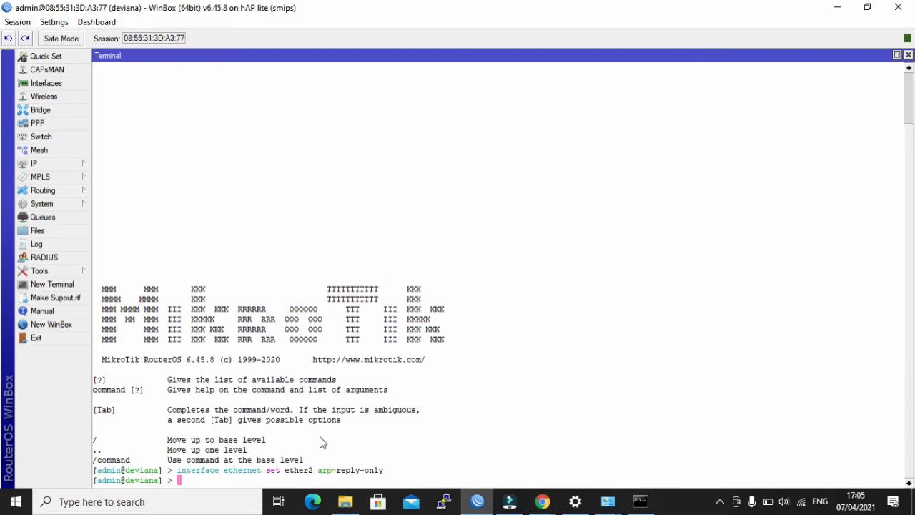
- List the Ethernet interfaces with "interface ethernet print" to check the ARP mode of ether2
{"action": "type", "text": "interf"}
{"action": "key", "text": "Tab"}
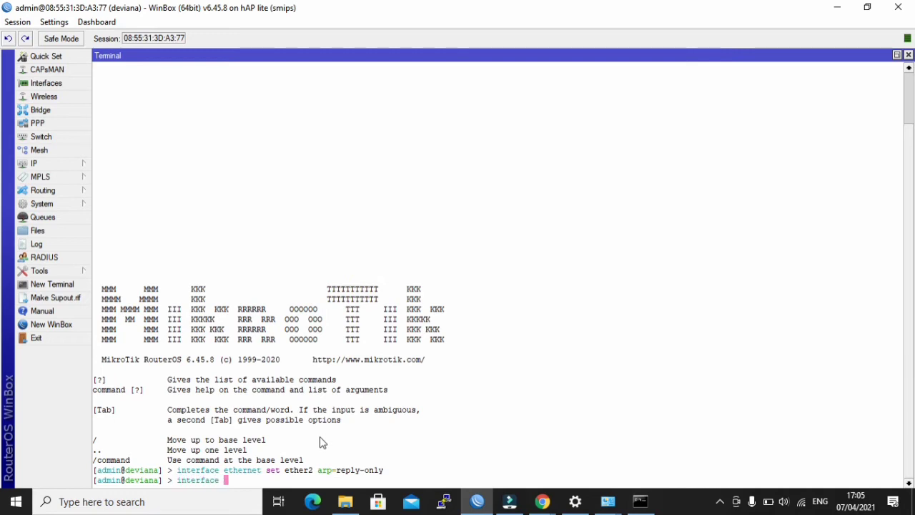
{"action": "type", "text": "eth"}
{"action": "key", "text": "Tab"}
{"action": "type", "text": "pr"}
{"action": "key", "text": "Tab"}
{"action": "key", "text": "Return"}
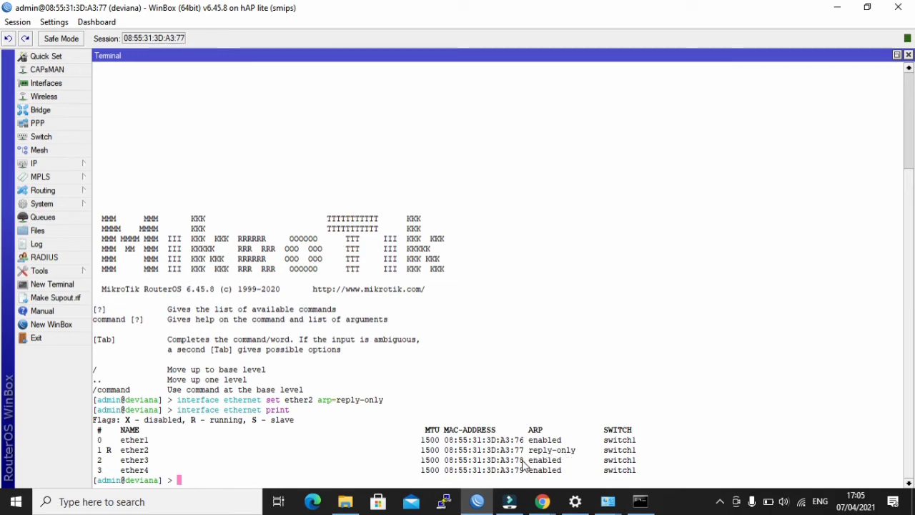
- In Windows Network Connections, switch the Ethernet adapter's IPv4 settings to manual addressing and enter the IP address 80.80.80.80
{"action": "mouse_move", "coordinate": [616, 506]}
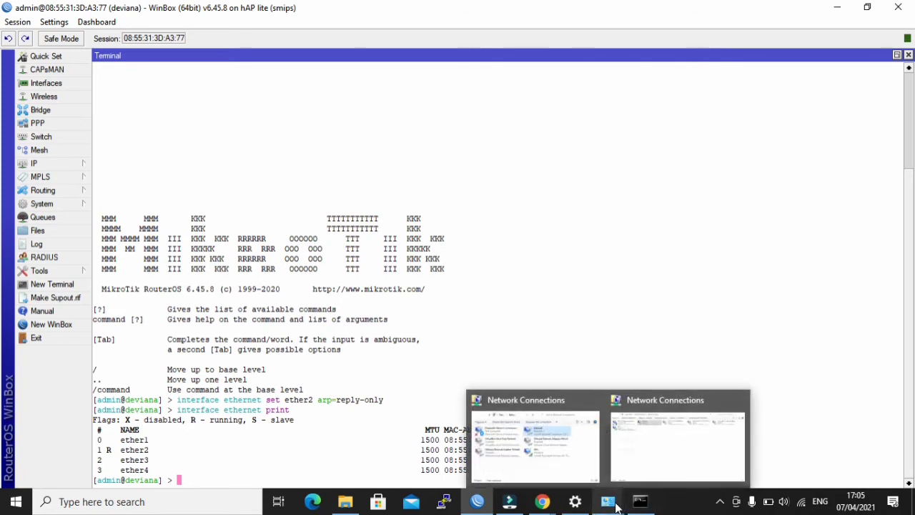
{"action": "left_click", "coordinate": [651, 463]}
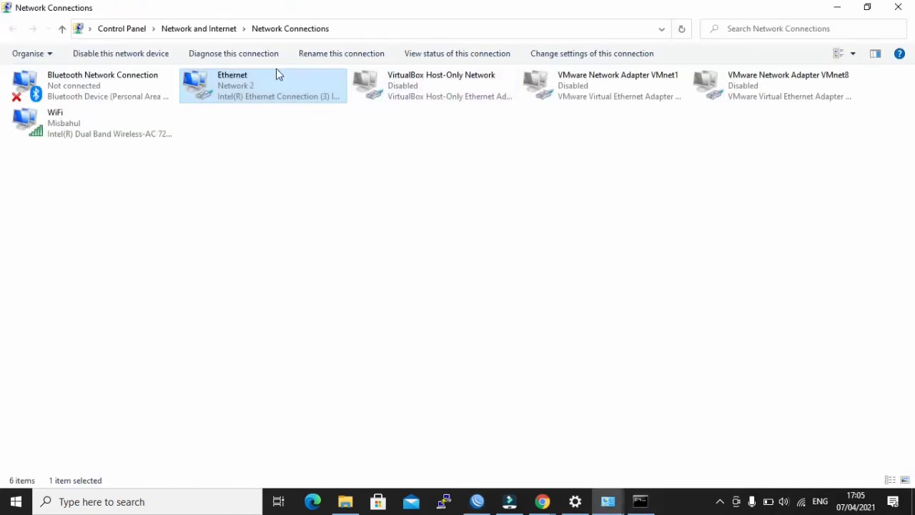
{"action": "right_click", "coordinate": [312, 87]}
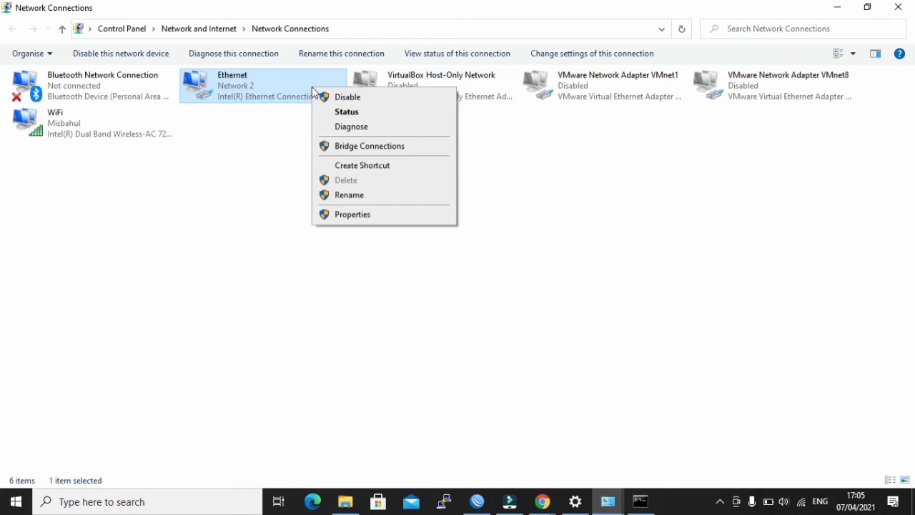
{"action": "left_click", "coordinate": [367, 215]}
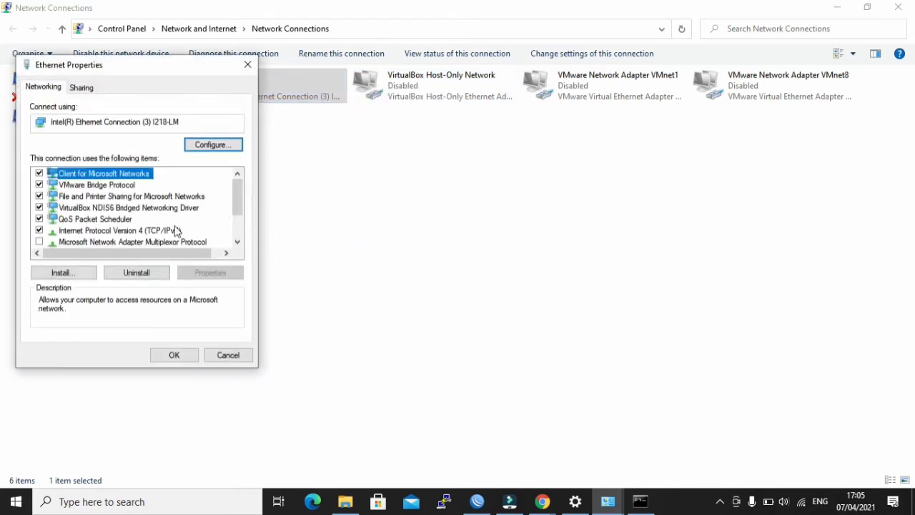
{"action": "double_click", "coordinate": [170, 232]}
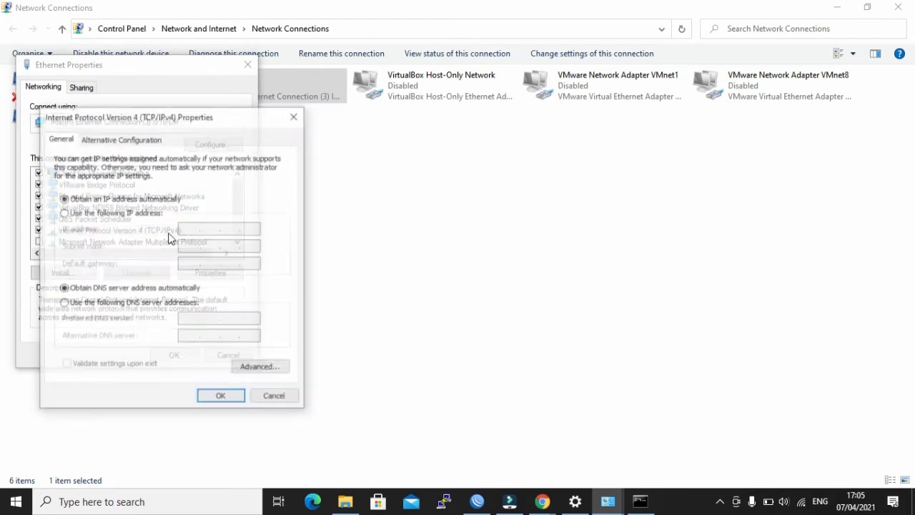
{"action": "left_click", "coordinate": [133, 213]}
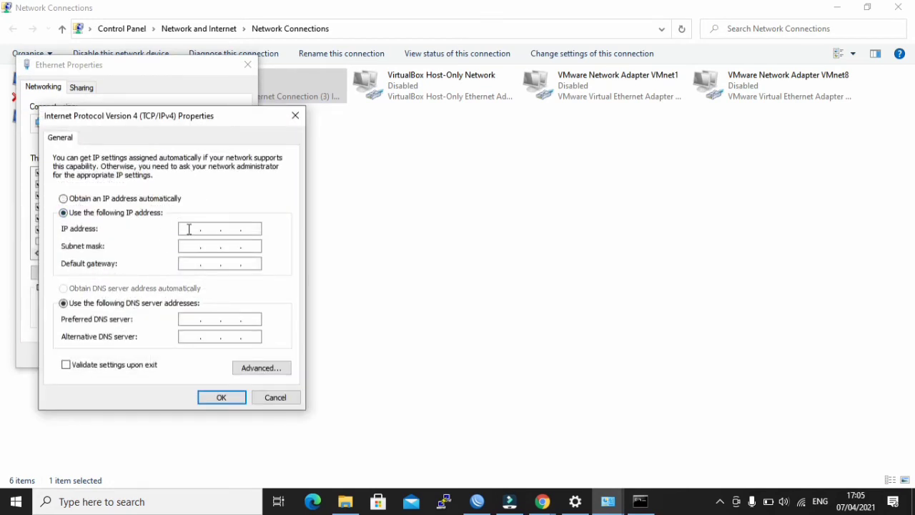
{"action": "left_click", "coordinate": [189, 229]}
{"action": "type", "text": "80.80.80.80"}
- Set the subnet mask to 255.255.255.0 and the default gateway to 80.80.80.1, and accept the Ethernet adapter's settings
{"action": "left_click", "coordinate": [192, 249]}
{"action": "left_click", "coordinate": [217, 246]}
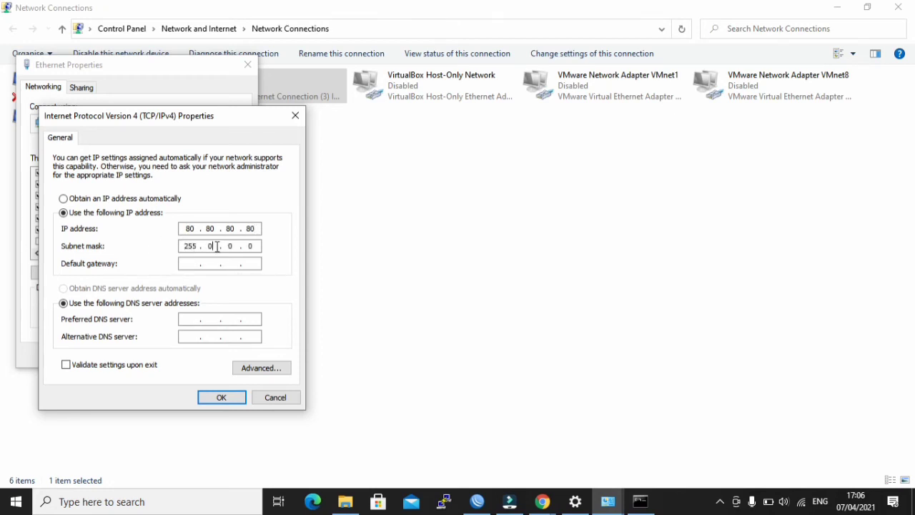
{"action": "key", "text": "BackSpace"}
{"action": "type", "text": "255 . 255 . 255"}
{"action": "left_click", "coordinate": [204, 263]}
{"action": "type", "text": "80 . 80 . 80 . 1"}
{"action": "left_click", "coordinate": [222, 398]}
{"action": "left_click", "coordinate": [174, 355]}
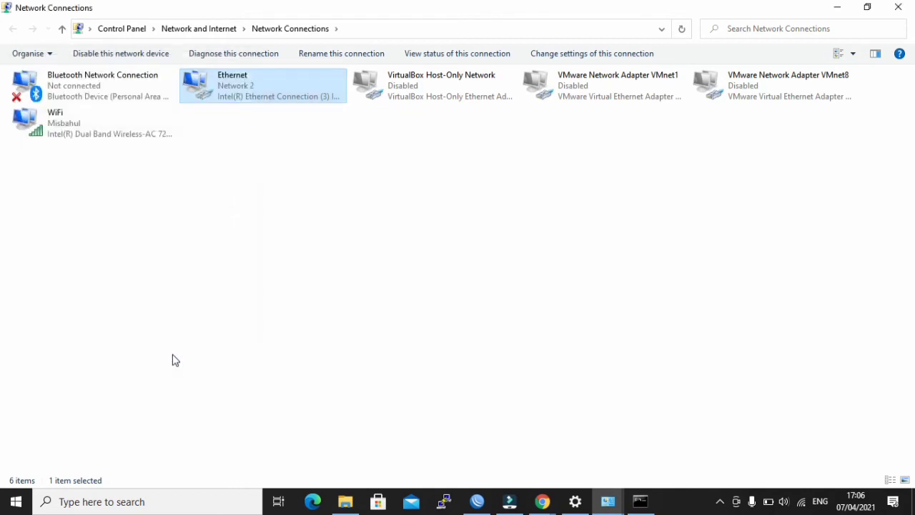
- Examine the Ethernet connection's details for its DHCP state, IPv4 address, subnet mask and gateway, and close the status windows
{"action": "double_click", "coordinate": [283, 97]}
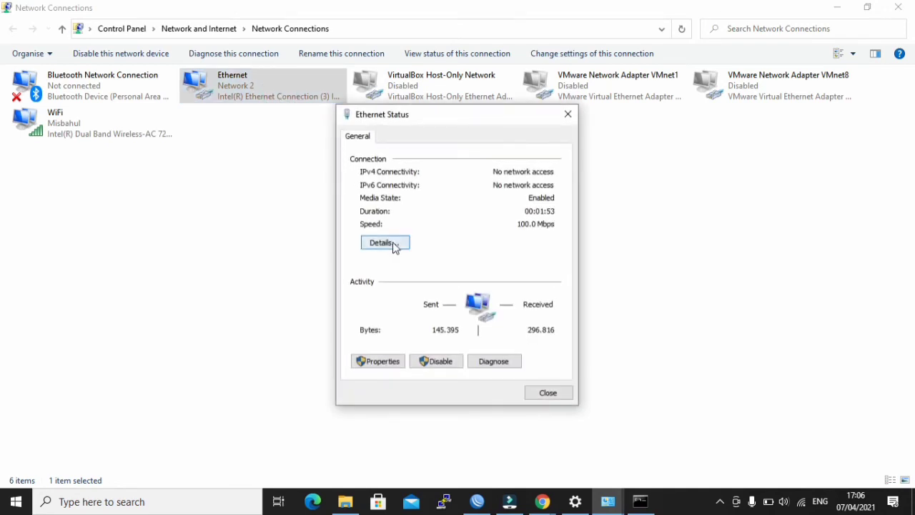
{"action": "left_click", "coordinate": [394, 244]}
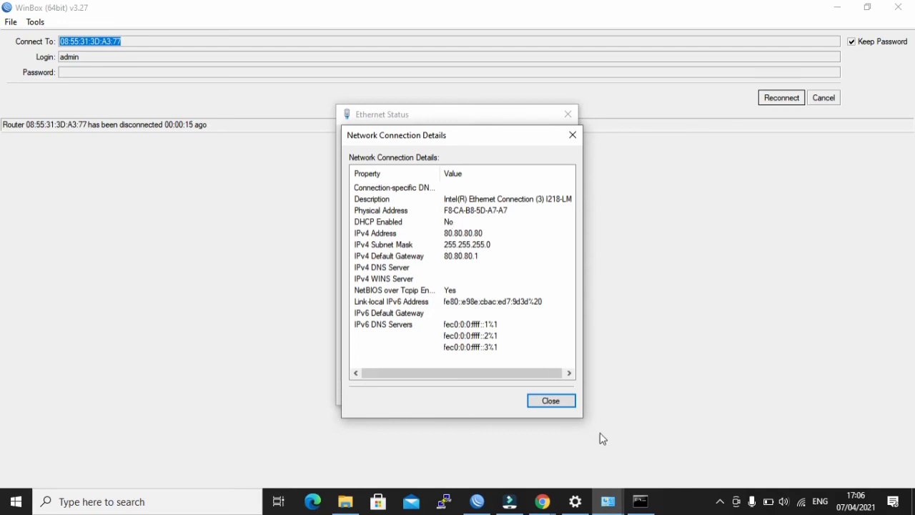
{"action": "left_click", "coordinate": [565, 402]}
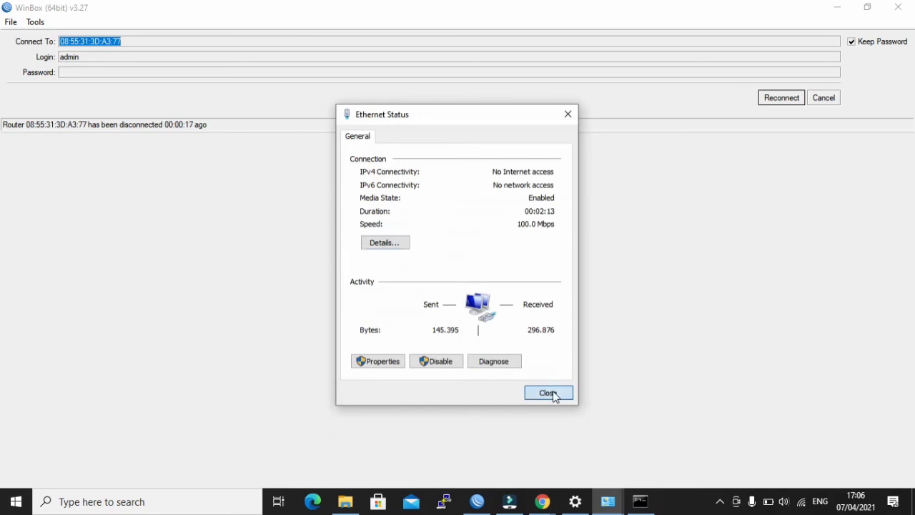
{"action": "left_click", "coordinate": [555, 395]}
- Reconnect to the router in WinBox, test the gateway from a Windows command prompt with "ping 80.80.80.1", and minimize the prompt
{"action": "left_click", "coordinate": [780, 101]}
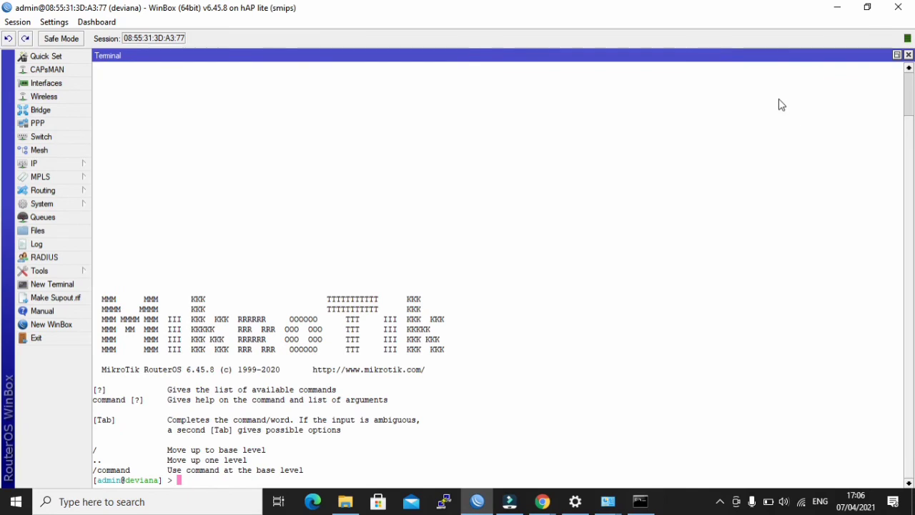
{"action": "key", "text": "super+r"}
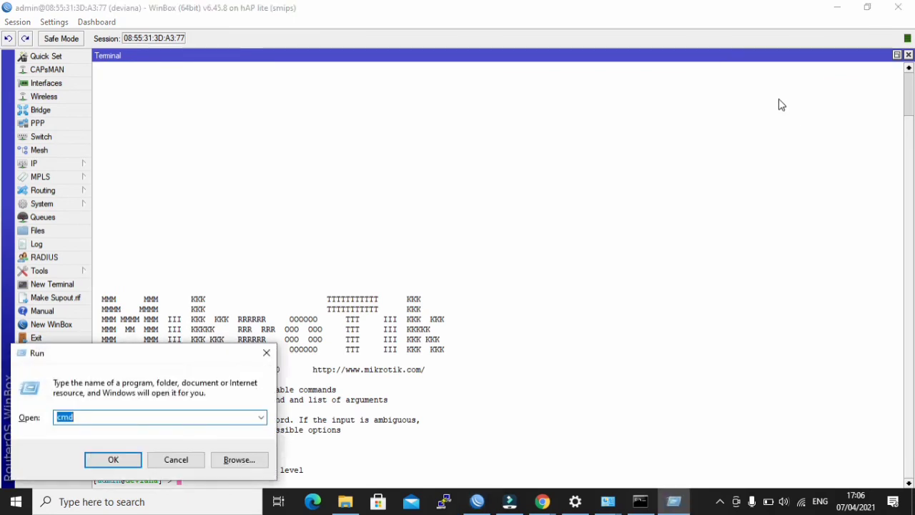
{"action": "key", "text": "Return"}
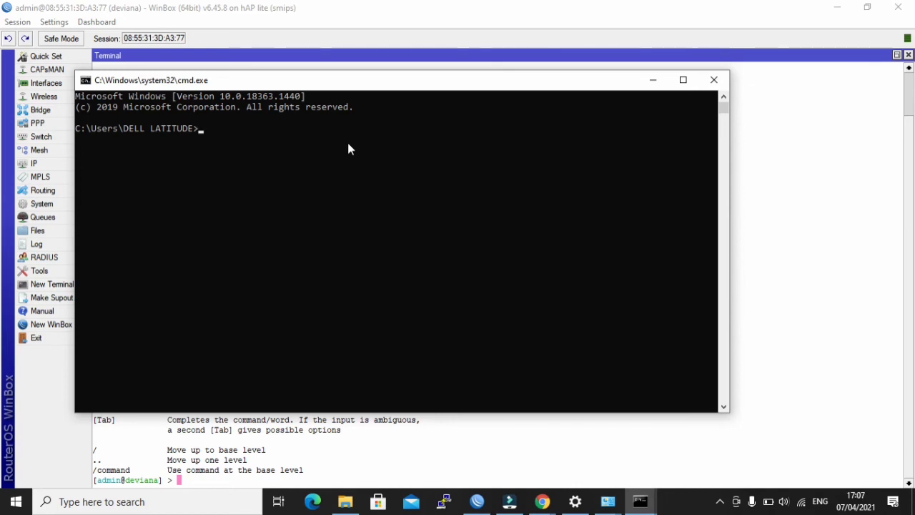
{"action": "type", "text": "ping 80.80.80.1"}
{"action": "key", "text": "Return"}
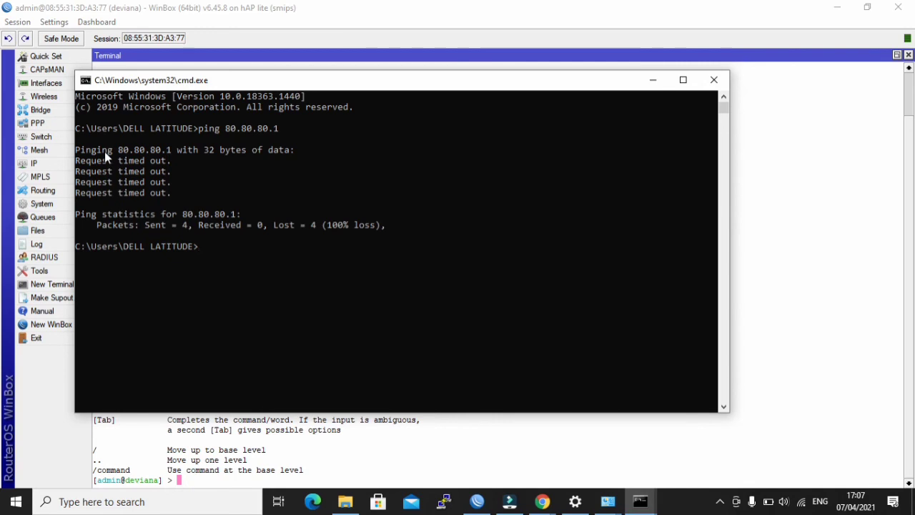
{"action": "left_click", "coordinate": [659, 84]}
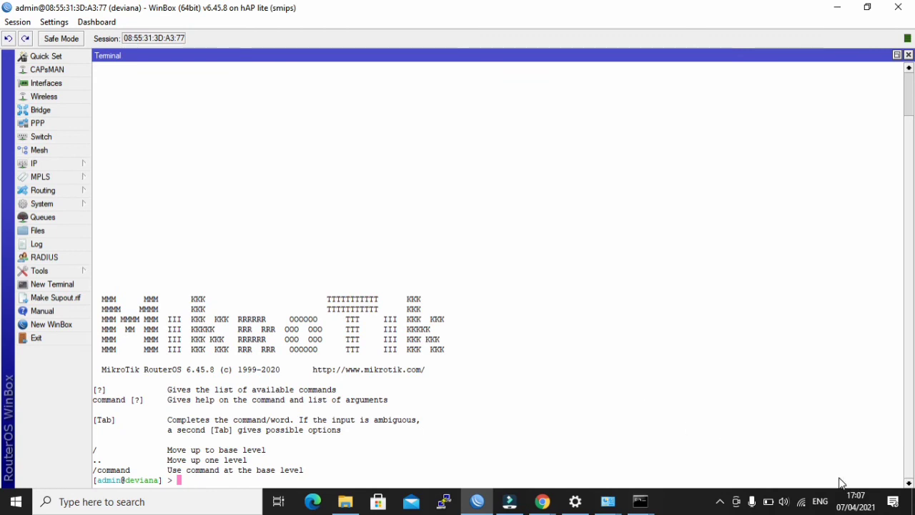
{"action": "right_click", "coordinate": [807, 506]}
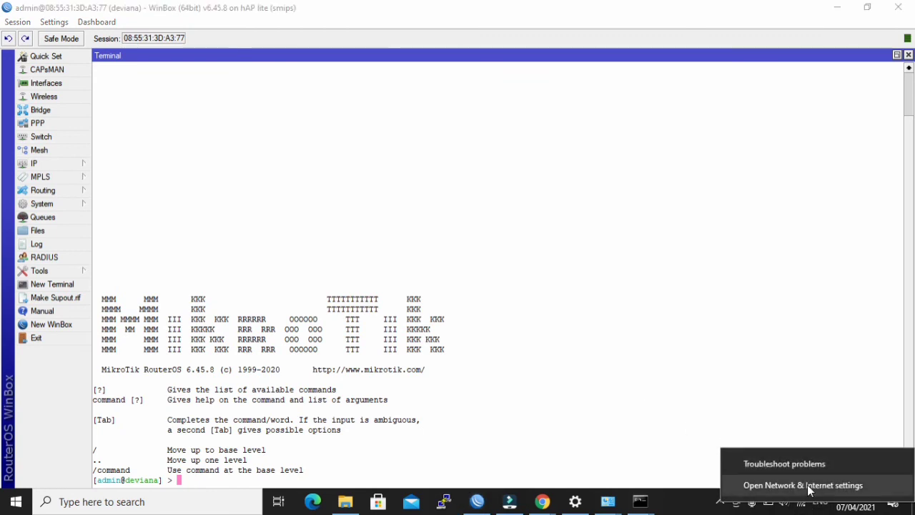
{"action": "left_click", "coordinate": [810, 486]}
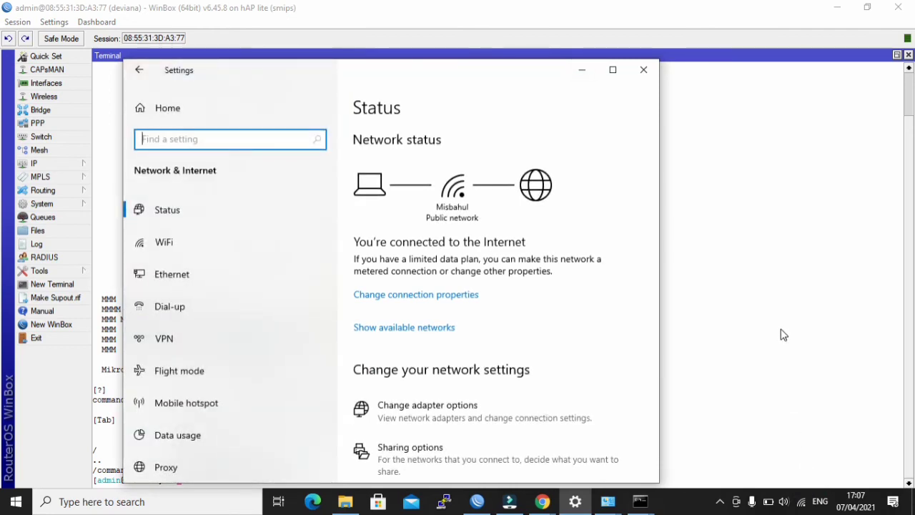
{"action": "left_click", "coordinate": [644, 71]}
- In Windows Network Connections, set the Ethernet adapter's IPv4 properties to obtain the IP and DNS server addresses automatically, and accept the settings
{"action": "mouse_move", "coordinate": [574, 508]}
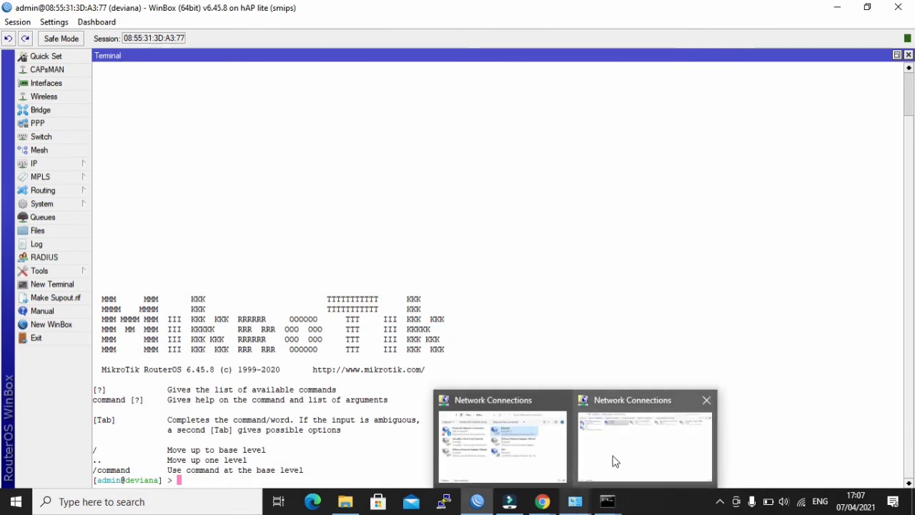
{"action": "left_click", "coordinate": [612, 457]}
{"action": "left_click", "coordinate": [416, 100]}
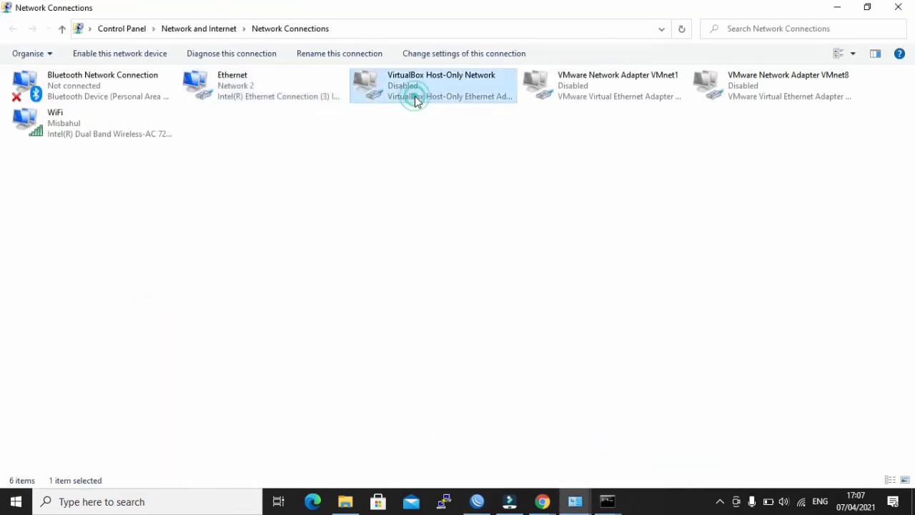
{"action": "left_click", "coordinate": [306, 81]}
{"action": "right_click", "coordinate": [307, 81]}
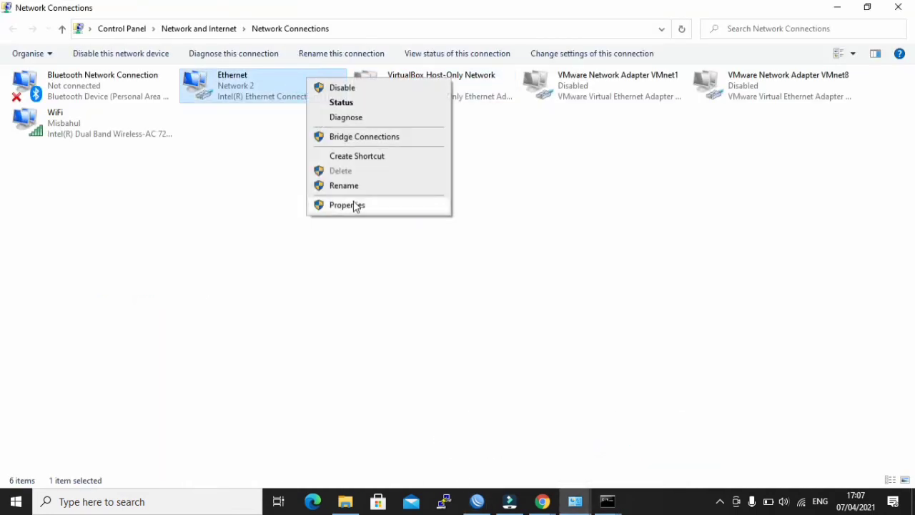
{"action": "left_click", "coordinate": [355, 206]}
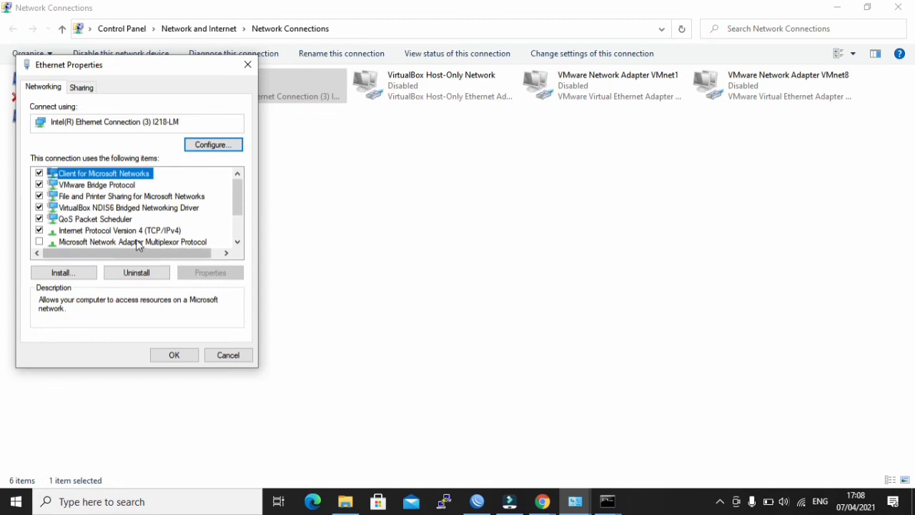
{"action": "double_click", "coordinate": [157, 231]}
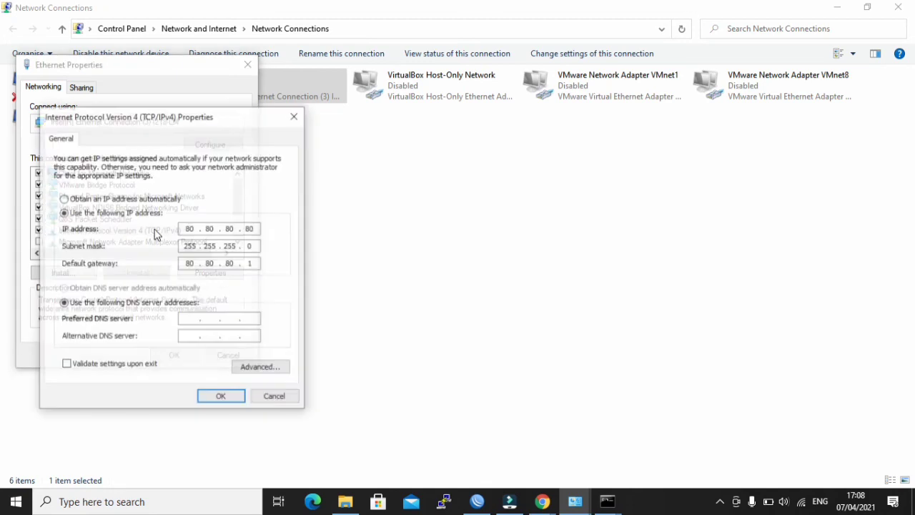
{"action": "left_click", "coordinate": [120, 199]}
{"action": "left_click", "coordinate": [145, 290]}
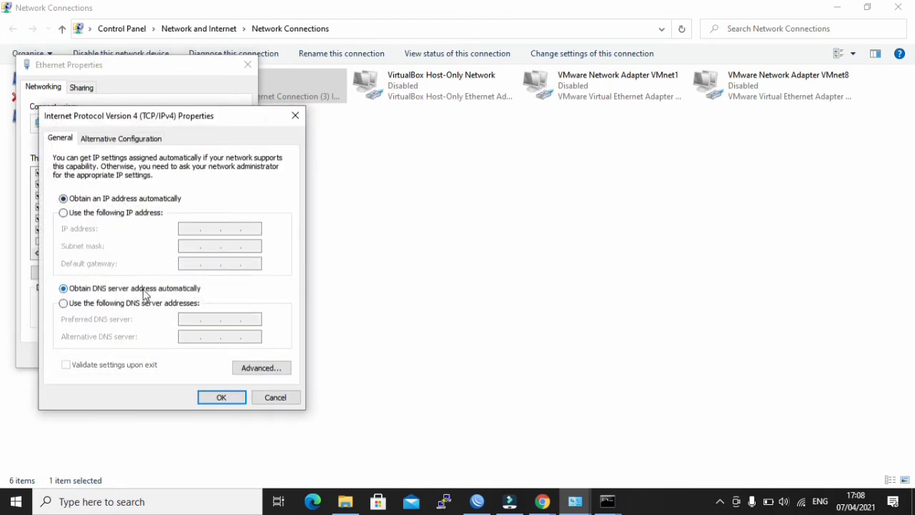
{"action": "left_click", "coordinate": [222, 401]}
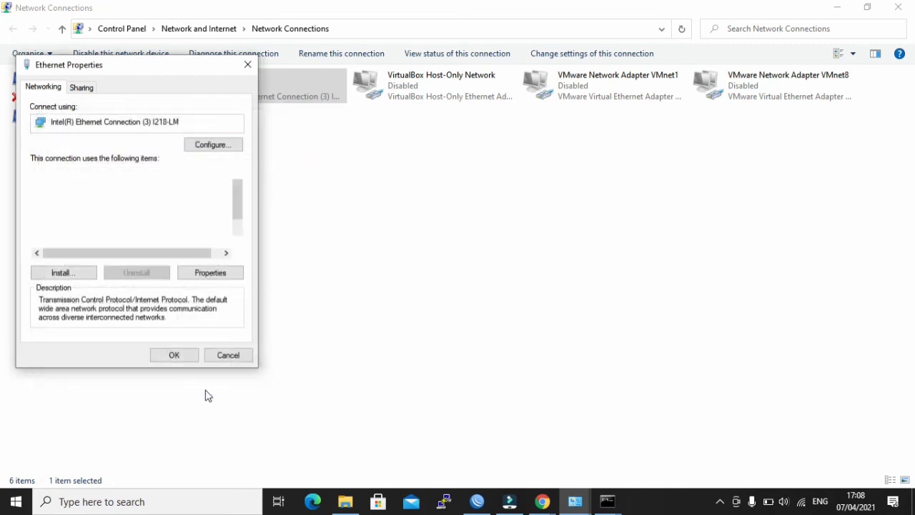
{"action": "left_click", "coordinate": [175, 354]}
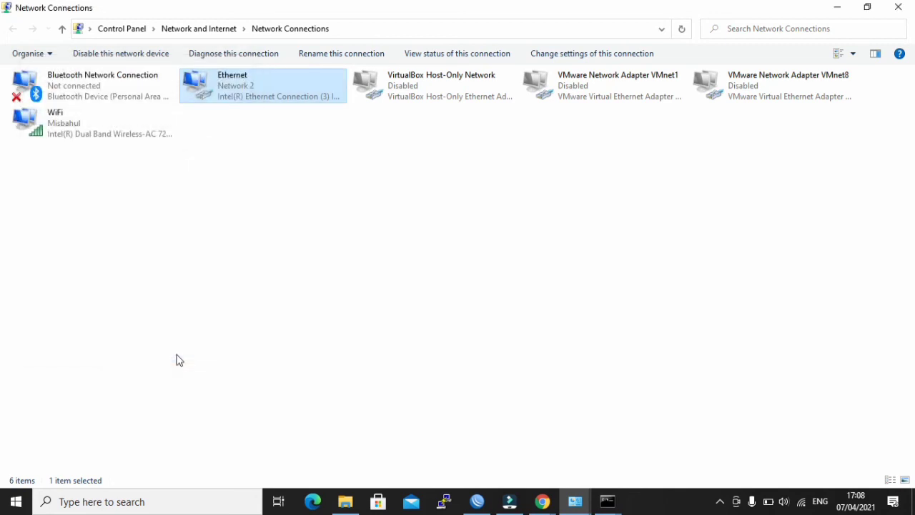
- Return to the WinBox terminal and list the router's ARP table with "ip arp print"
{"action": "left_click", "coordinate": [841, 9]}
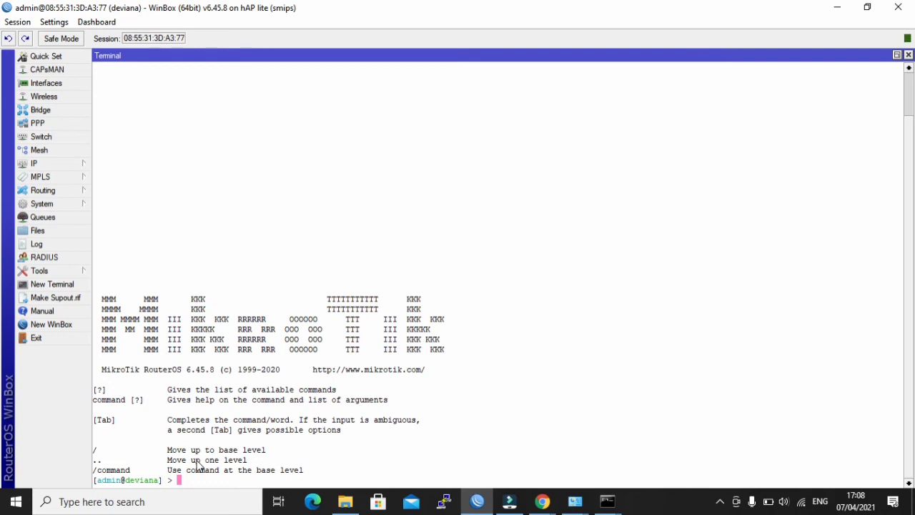
{"action": "type", "text": "ip arp print"}
{"action": "key", "text": "Return"}
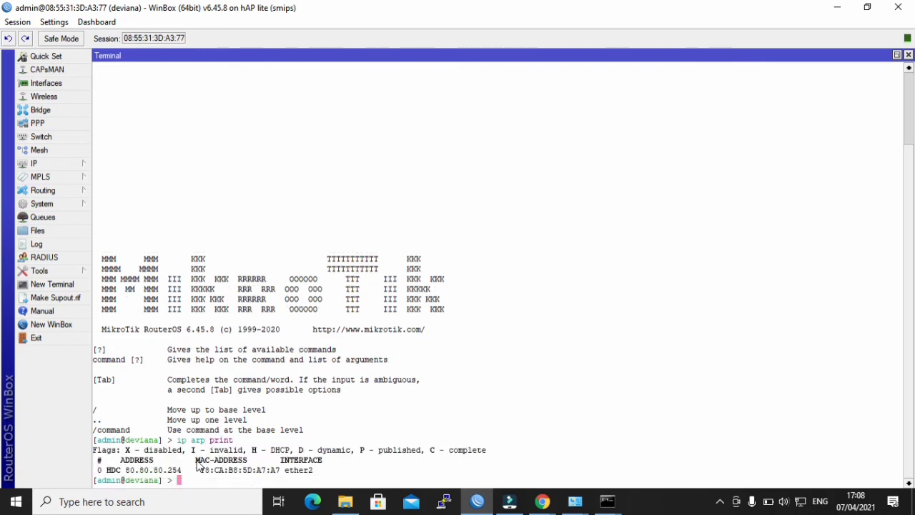